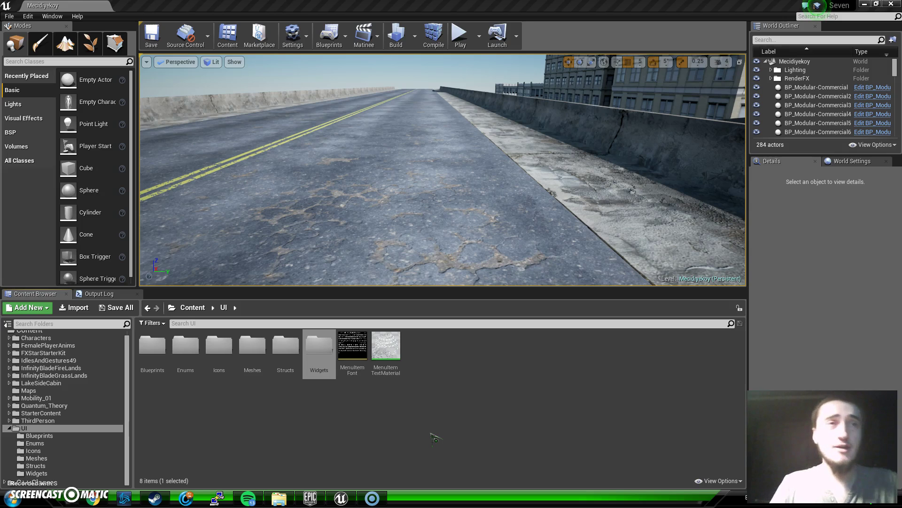
- Create a Widget Blueprint named CraftingItemPopupLetter in the UI/Widgets folder and open it for editing
double_click(322, 350)
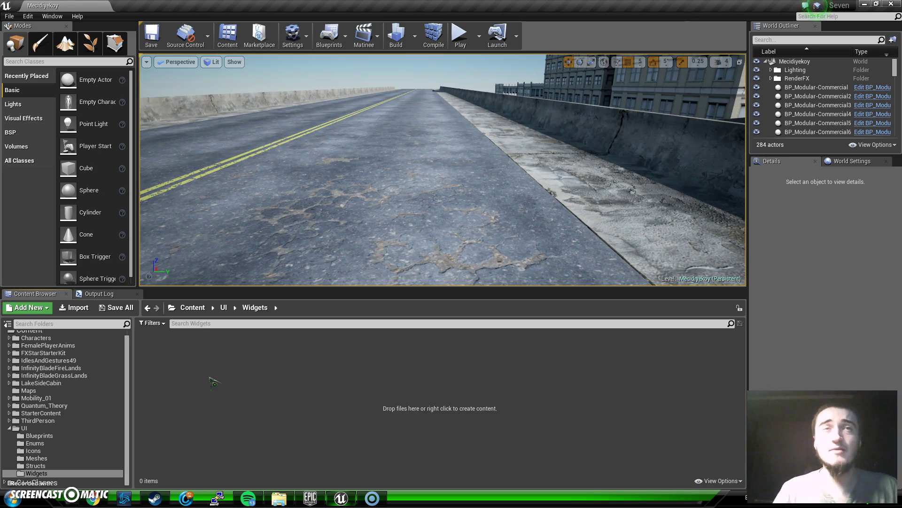
left_click(248, 360)
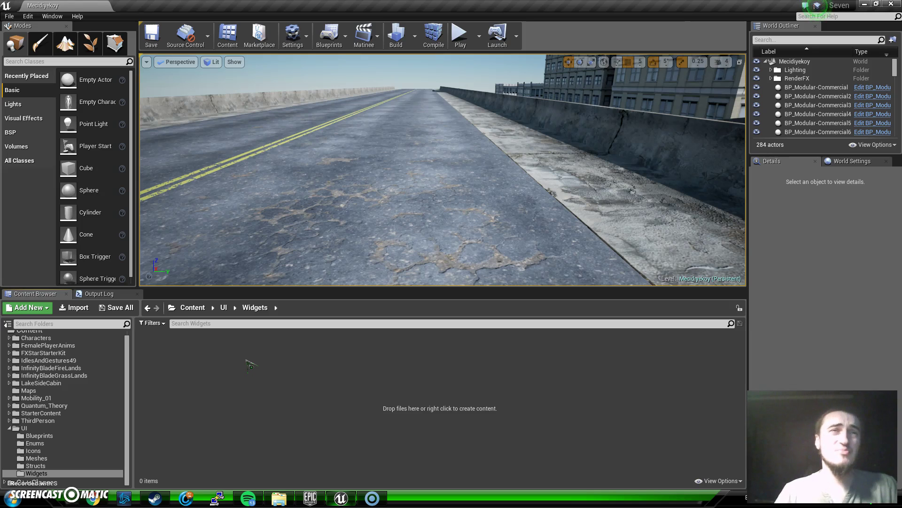
left_click(184, 401)
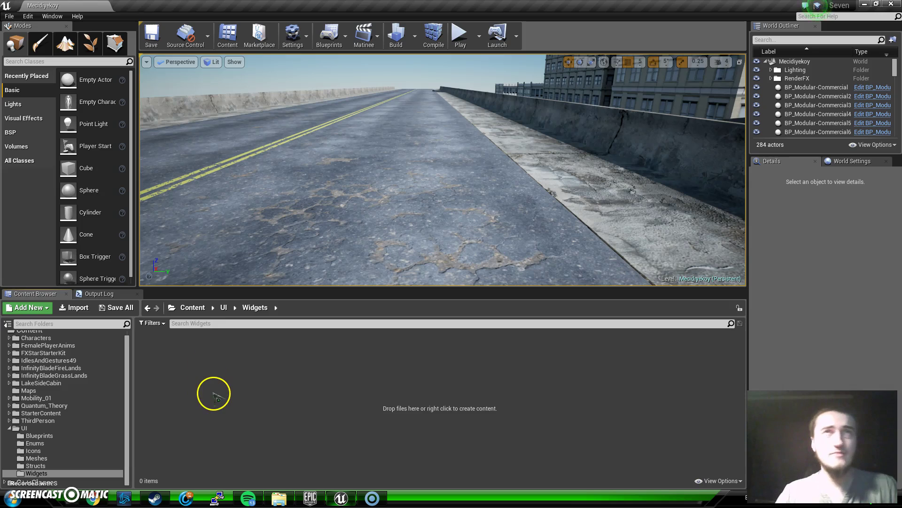
right_click(236, 390)
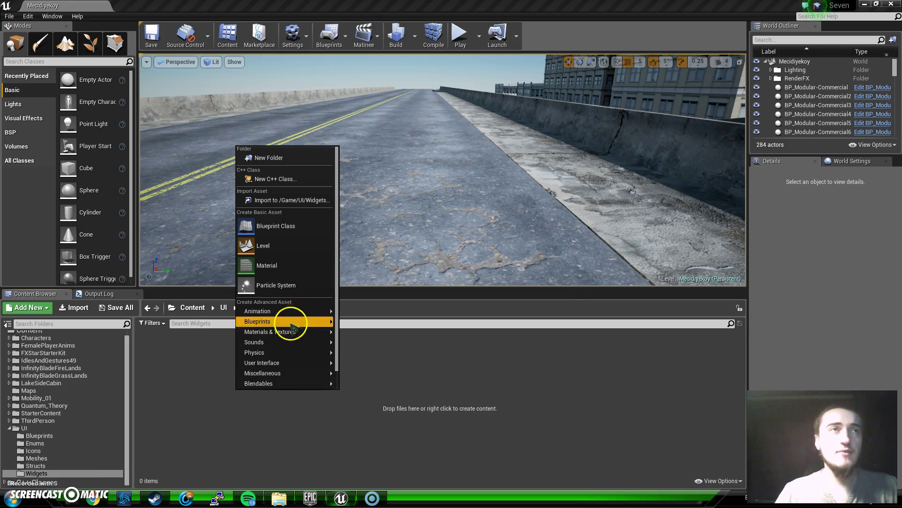
mouse_move(301, 363)
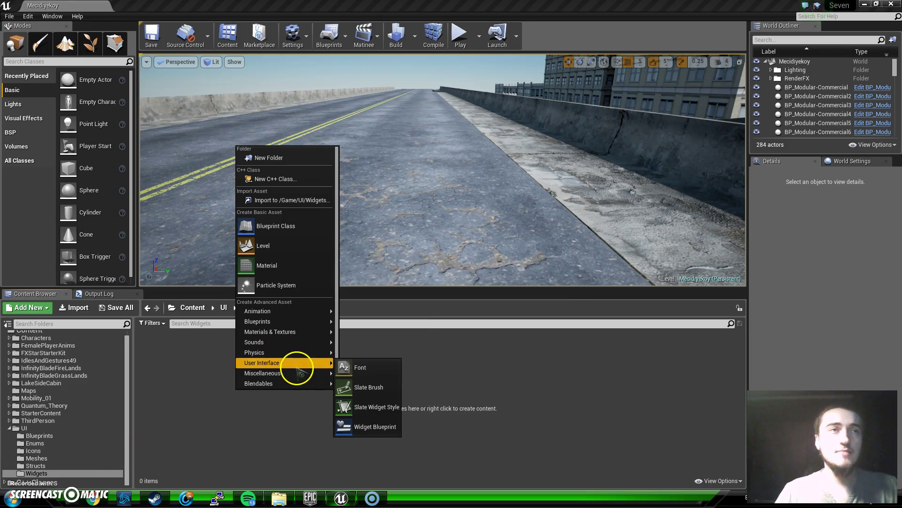
left_click(373, 426)
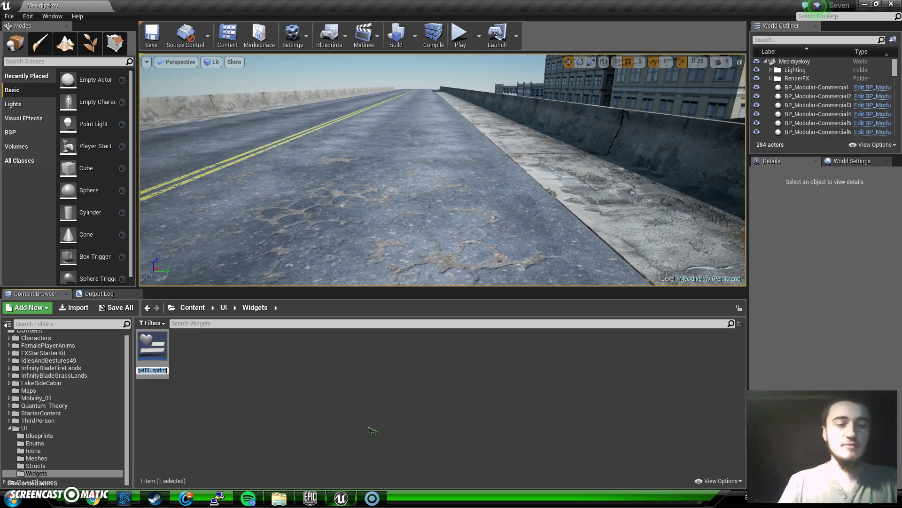
type("Cra")
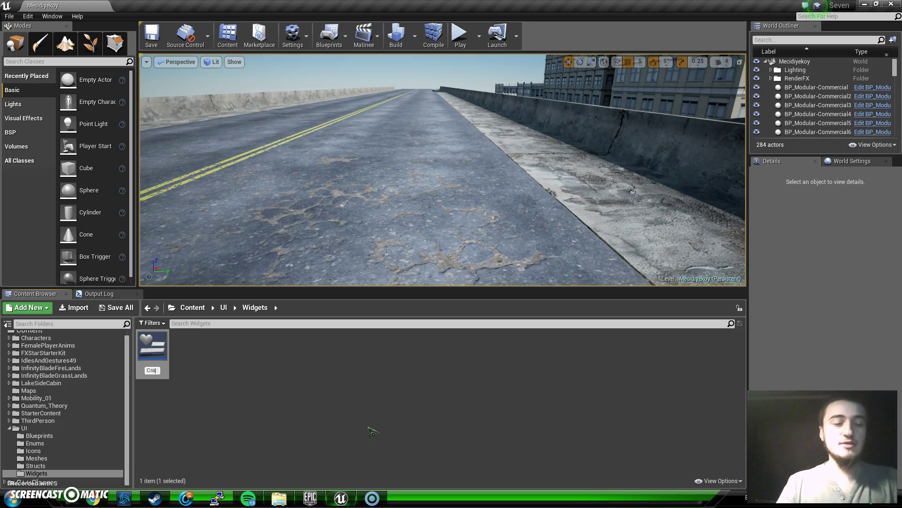
type("ftingI")
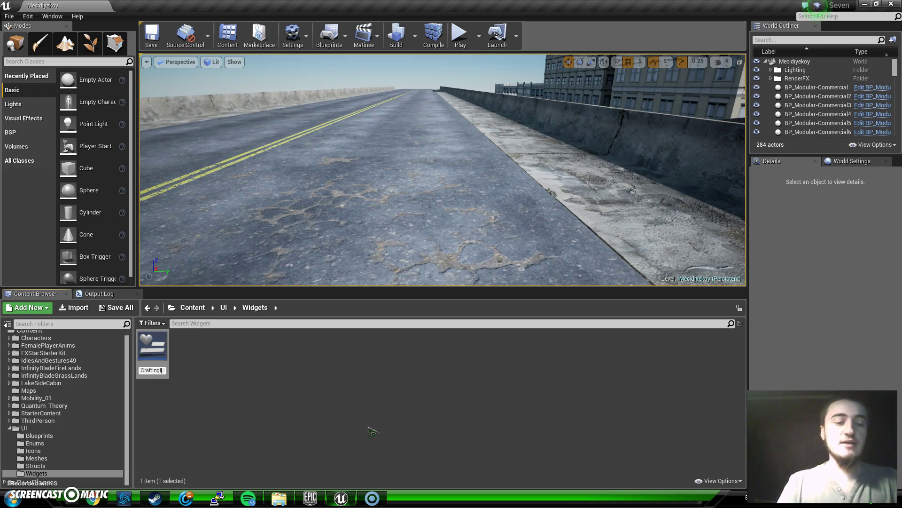
type("temPopup")
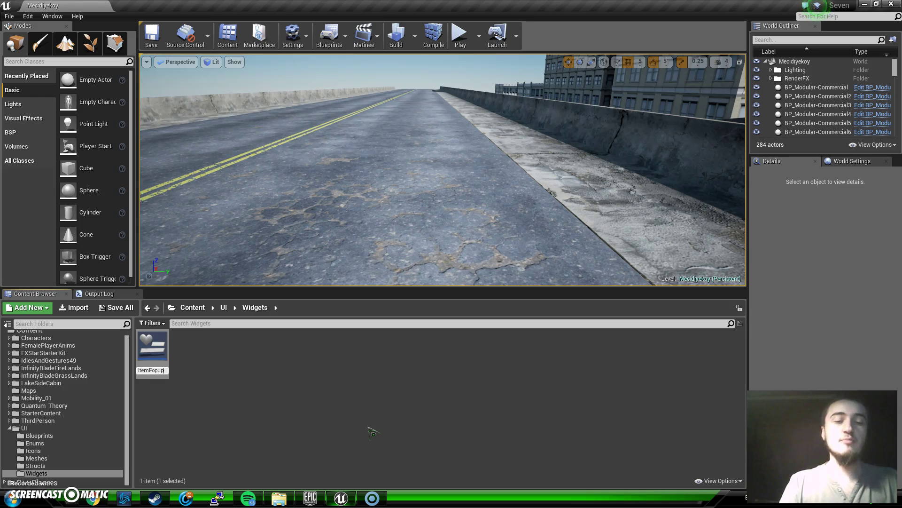
type("Letter")
key("Return")
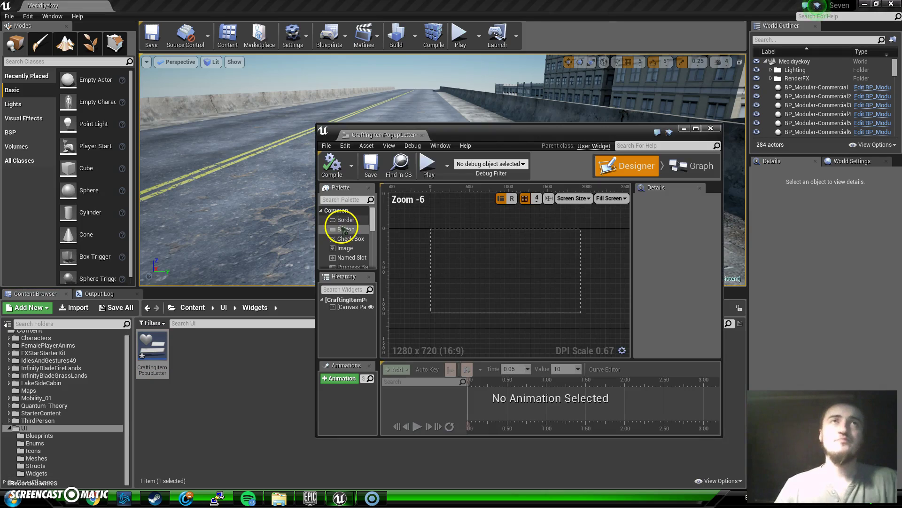
- Maximize the widget editor window and switch the designer's preview size from Fill Screen to Custom
double_click(492, 135)
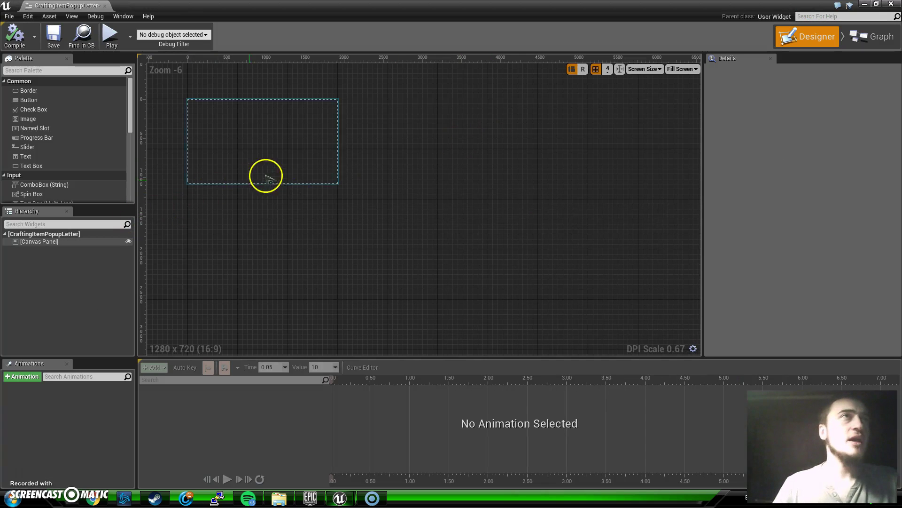
right_click_drag(431, 210, 554, 241)
scroll(368, 153, "up", 2)
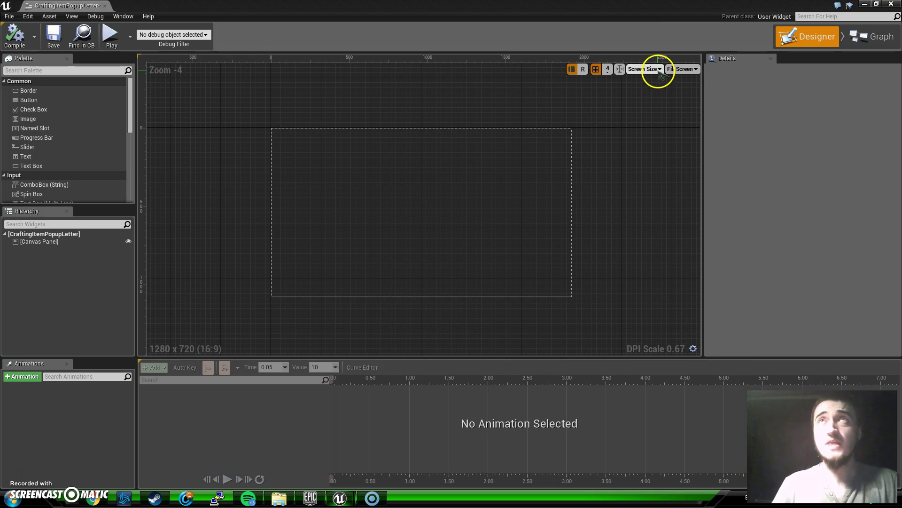
left_click(660, 70)
left_click(683, 70)
left_click(686, 71)
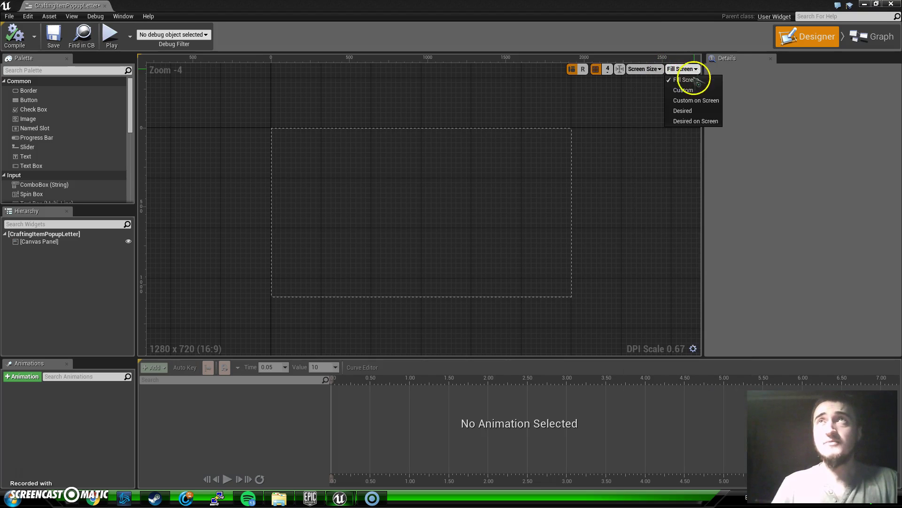
left_click(693, 90)
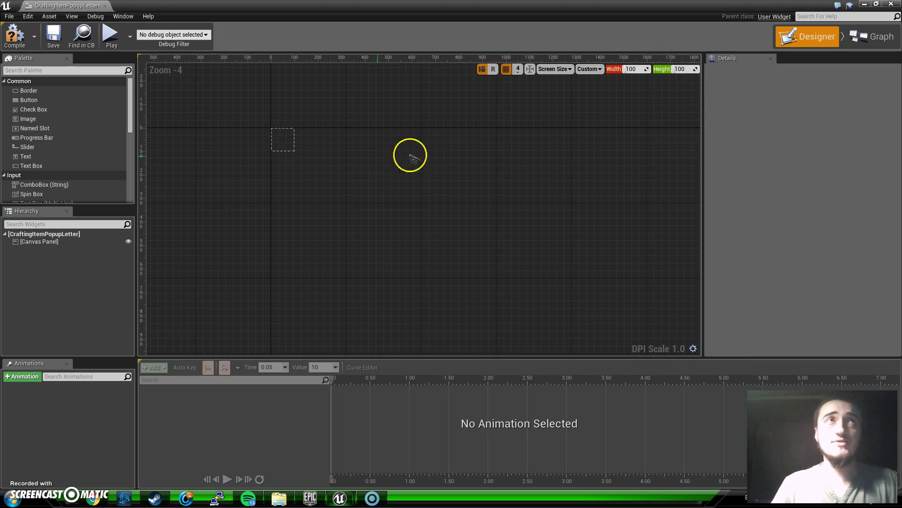
right_click_drag(421, 155, 532, 181)
scroll(532, 182, "up", 2)
right_click_drag(586, 126, 513, 129)
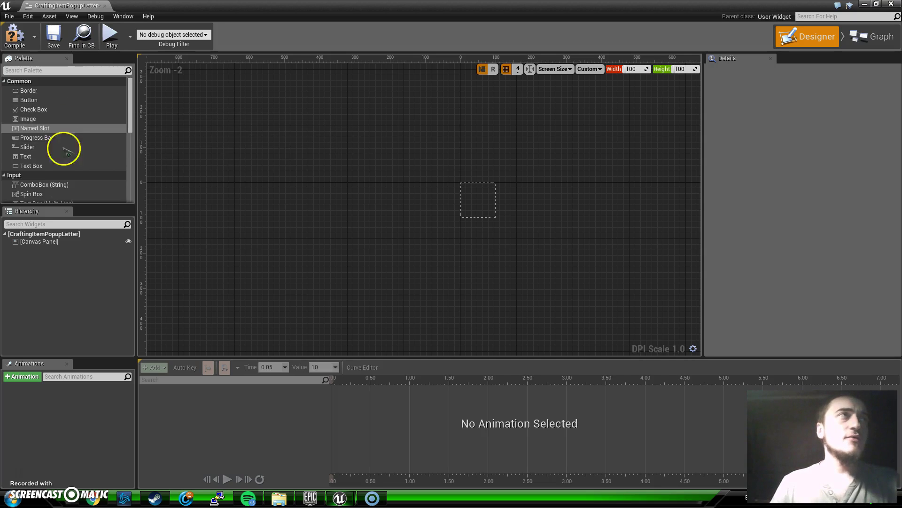
left_click_drag(44, 156, 477, 202)
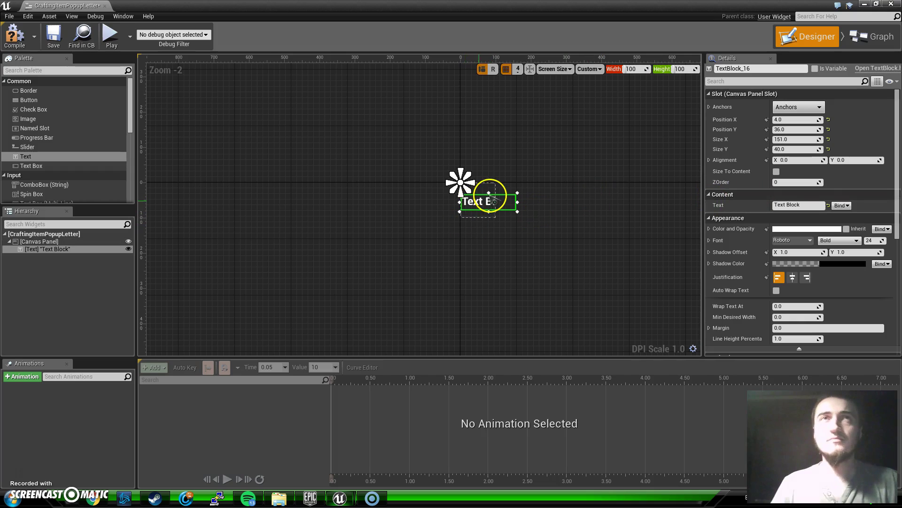
left_click_drag(489, 193, 489, 180)
left_click_drag(489, 212, 490, 221)
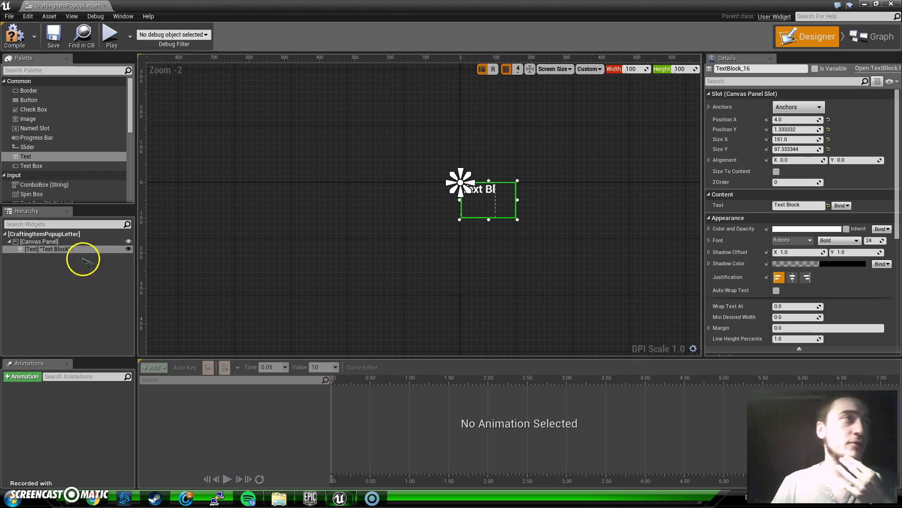
left_click(41, 241)
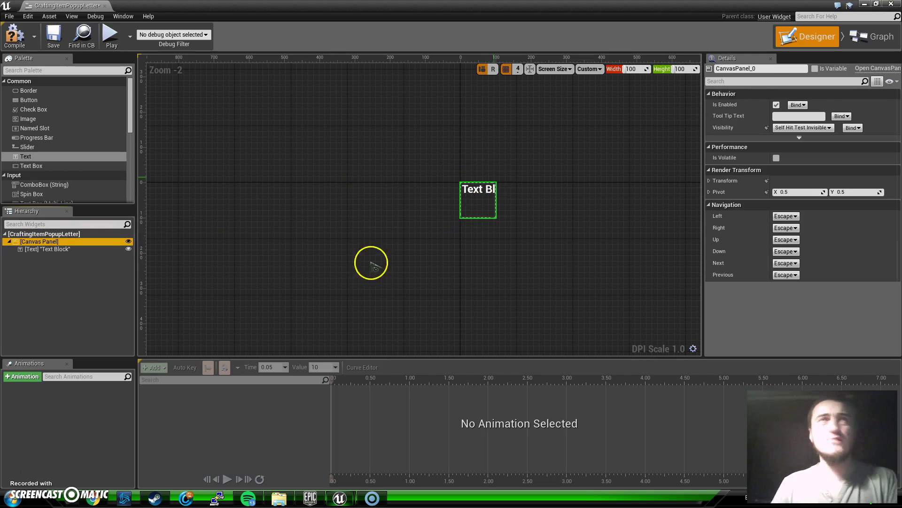
left_click(71, 249)
key("Delete")
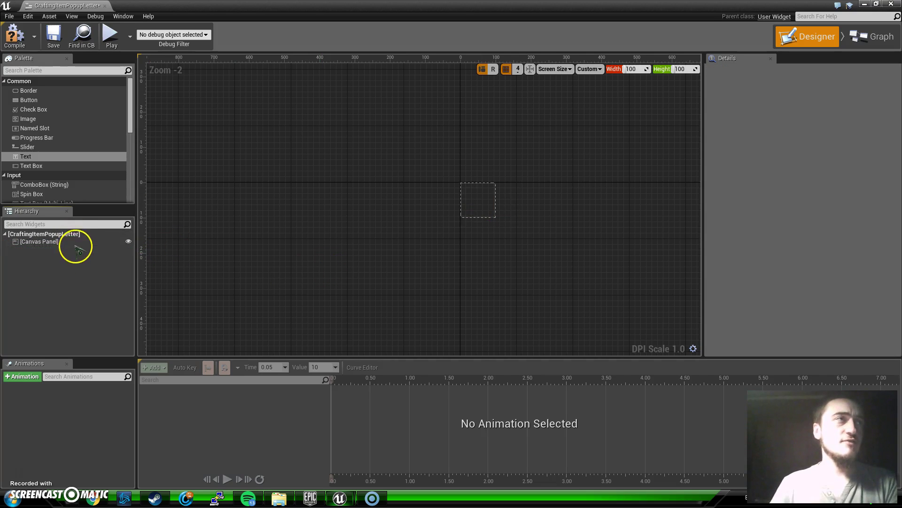
- Delete the root Canvas Panel and put a Horizontal Box in its place as the widget's root
left_click(74, 242)
key("Delete")
scroll(54, 162, "down", 6)
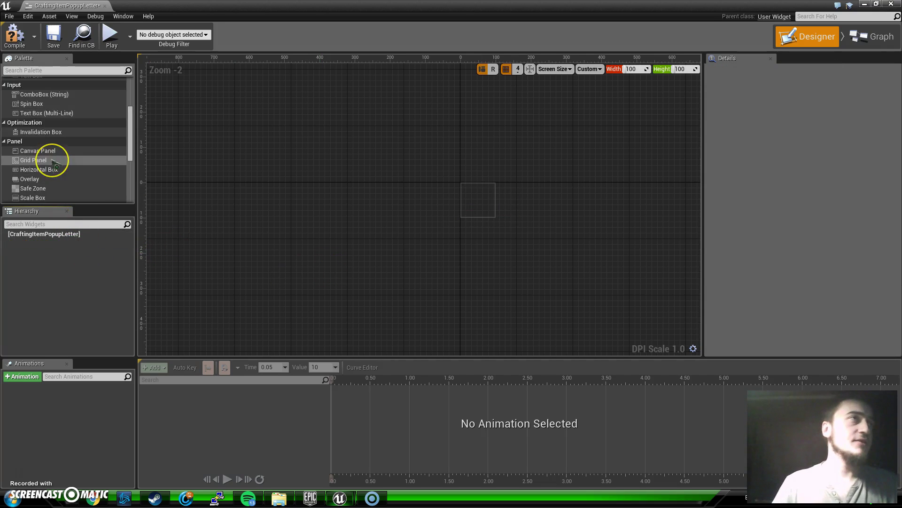
scroll(54, 162, "up", 3)
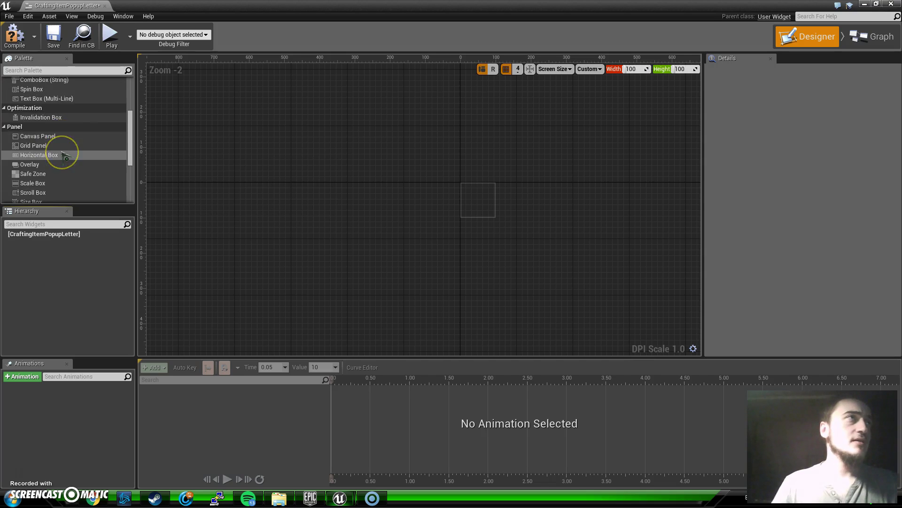
scroll(59, 136, "down", 2)
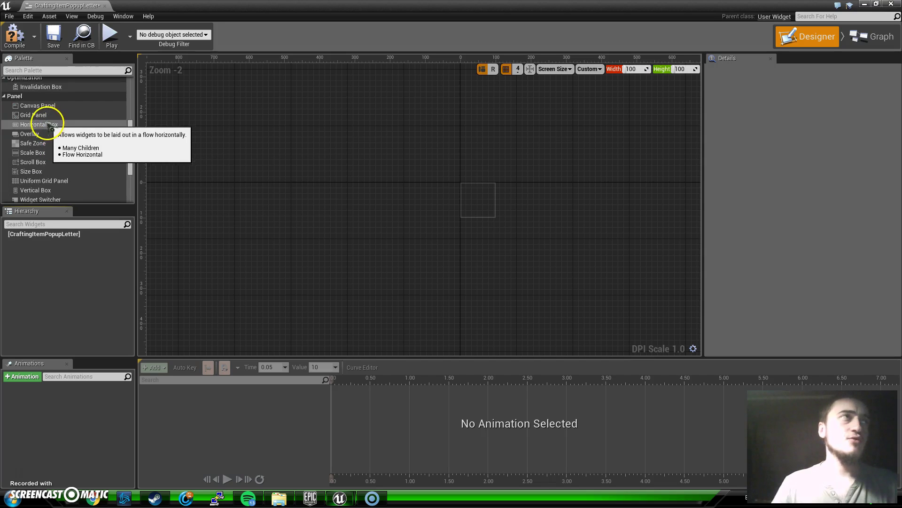
left_click_drag(47, 125, 476, 199)
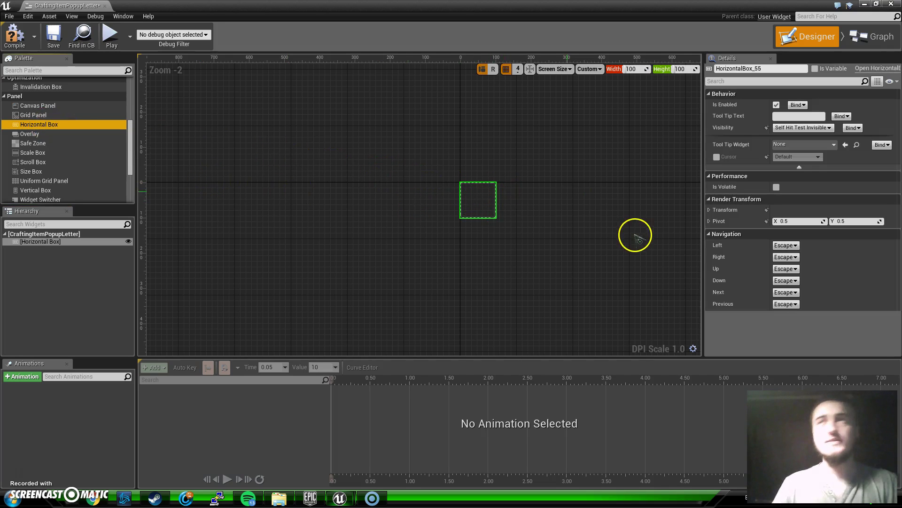
scroll(66, 145, "down", 5)
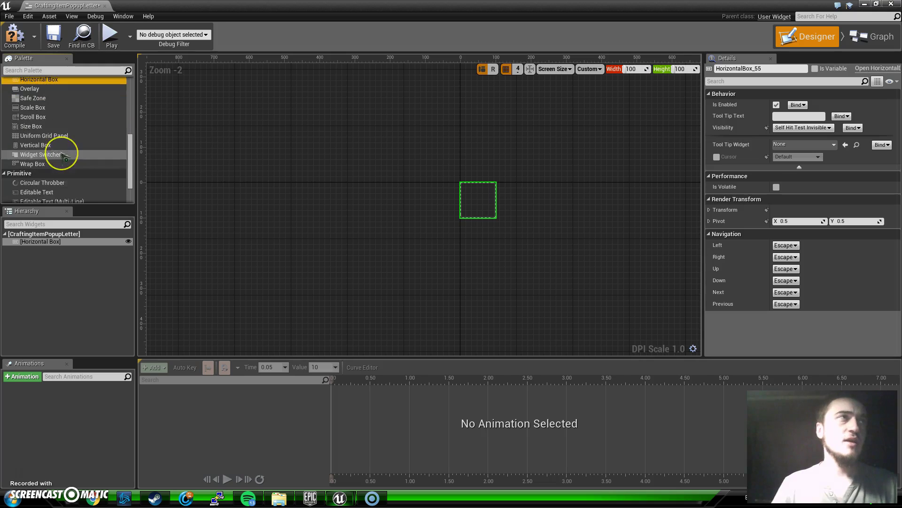
scroll(64, 157, "up", 10)
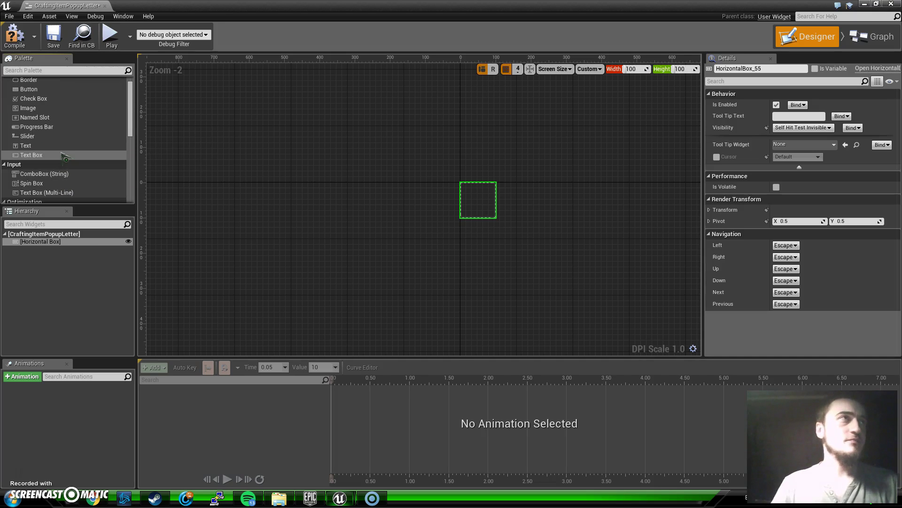
left_click(45, 176)
scroll(43, 165, "up", 1)
left_click_drag(38, 170, 476, 204)
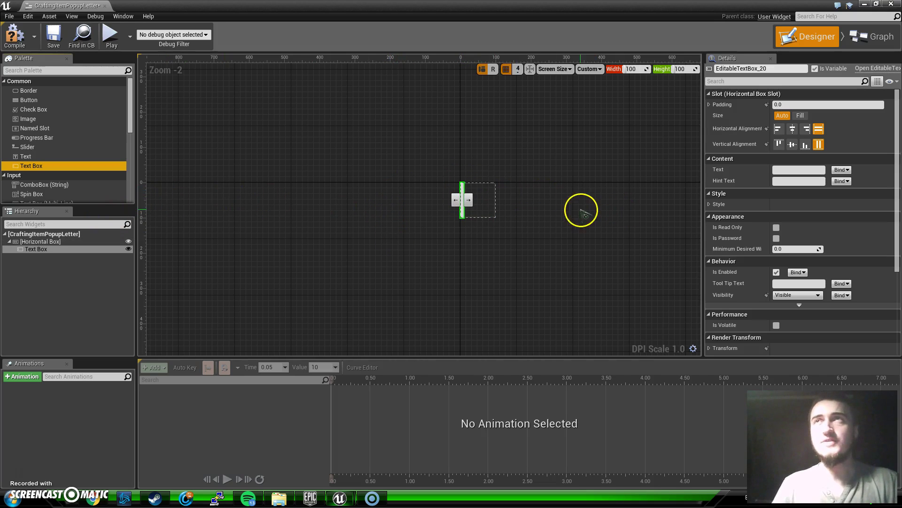
left_click(805, 130)
left_click(800, 115)
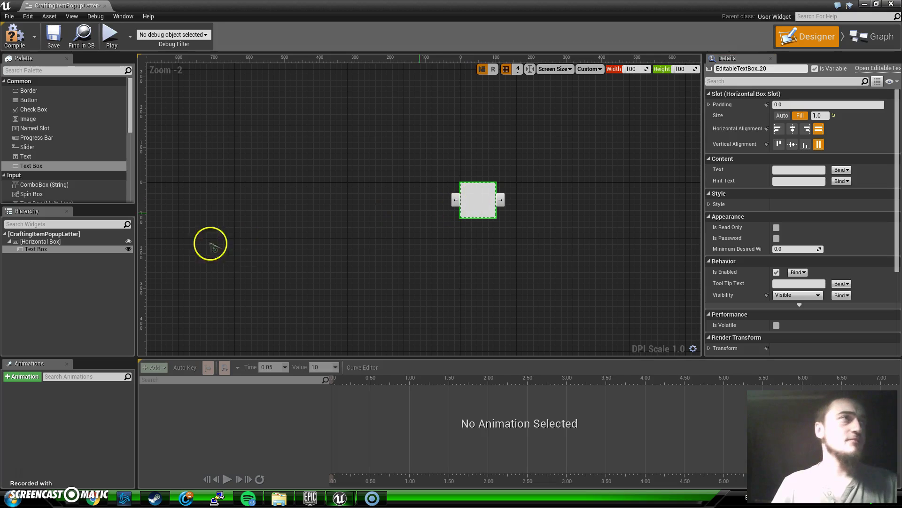
left_click(789, 170)
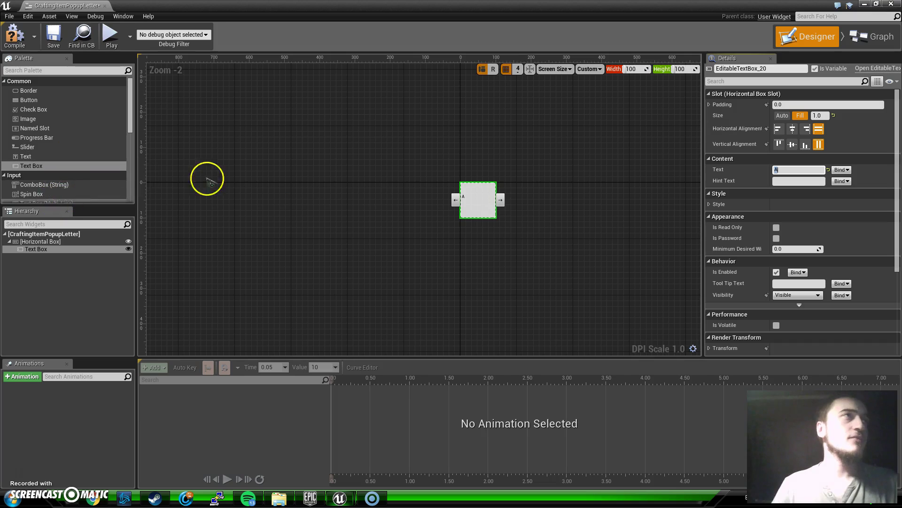
left_click(44, 248)
key("Delete")
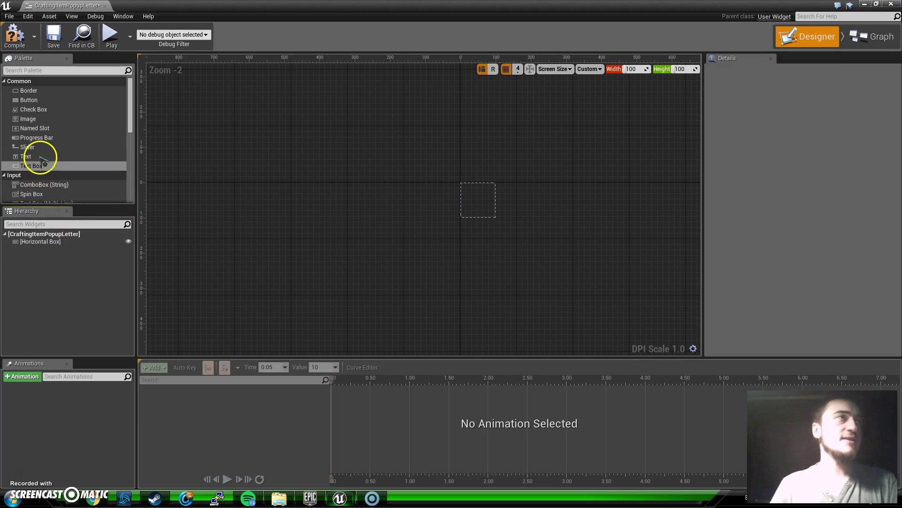
- Add a Text widget inside the Horizontal Box and set its slot size to Fill
left_click_drag(40, 156, 49, 241)
left_click(470, 194)
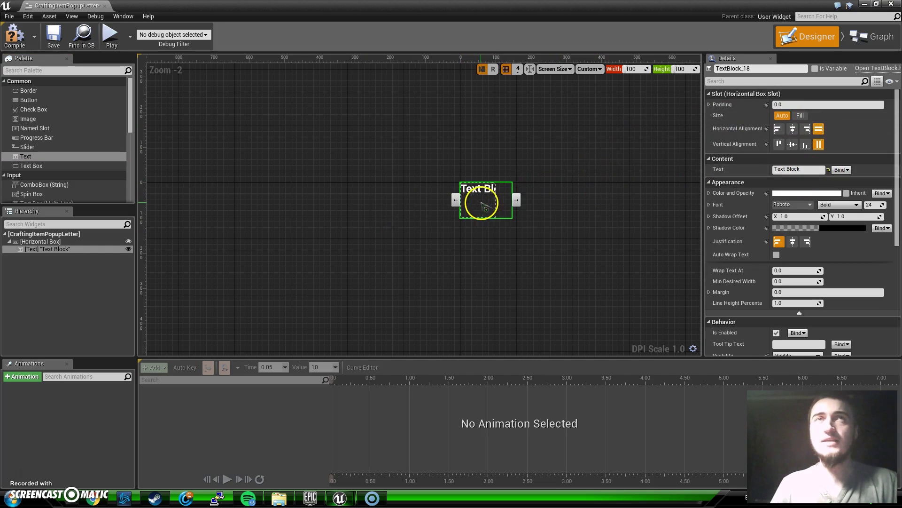
left_click(800, 115)
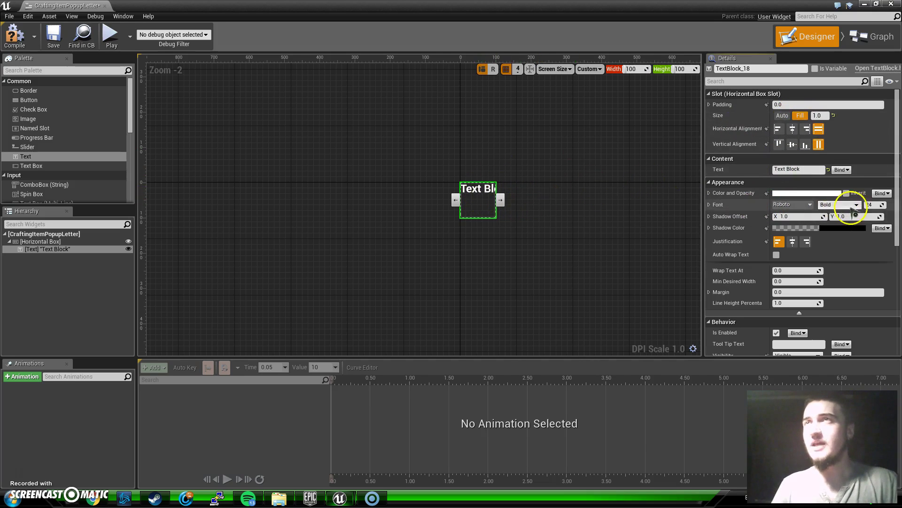
- Try a font size of 72 on the text block, and settle on 96
left_click(879, 204)
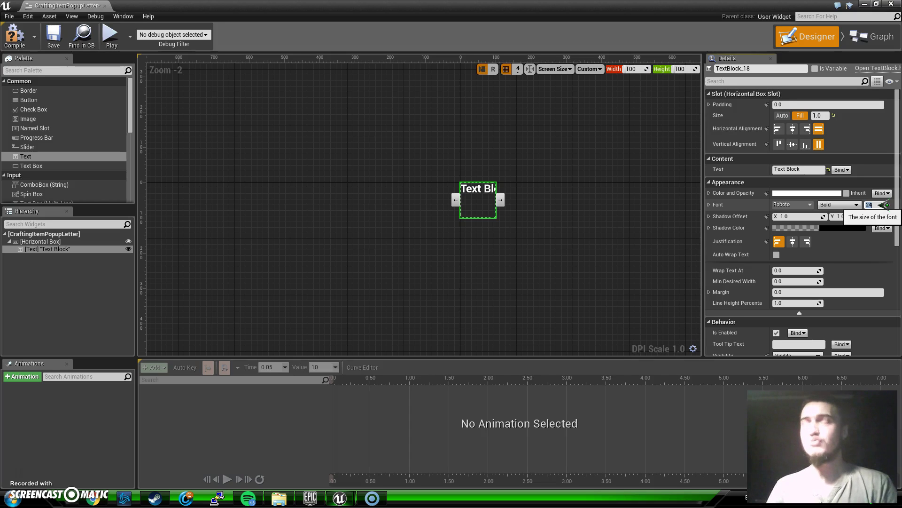
type("72")
key("Return")
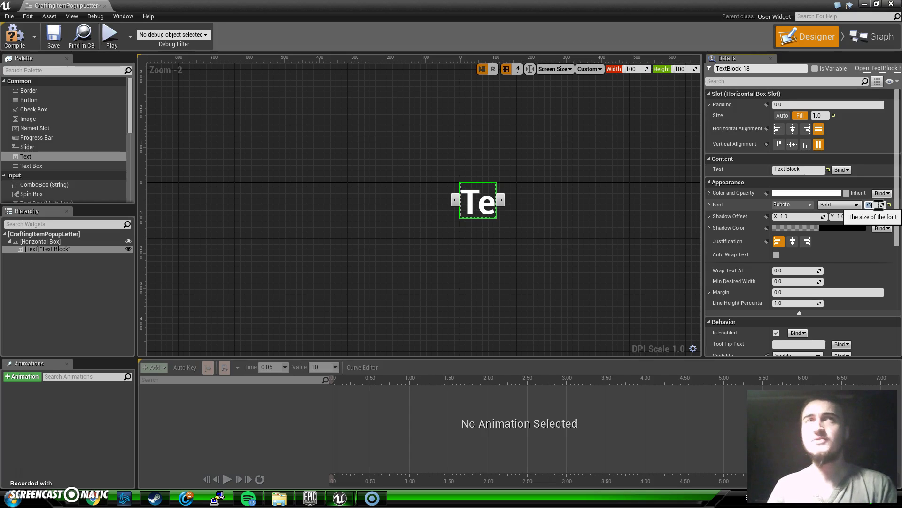
left_click(869, 203)
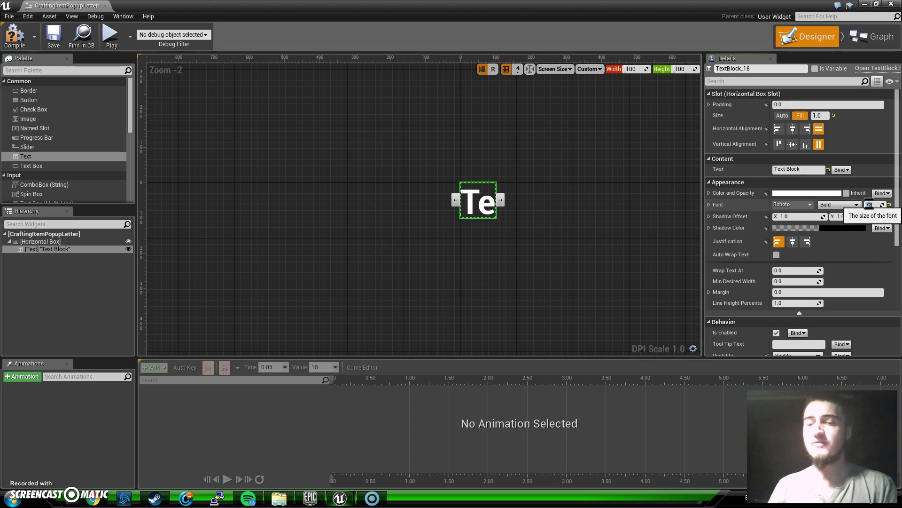
type("96")
key("Return")
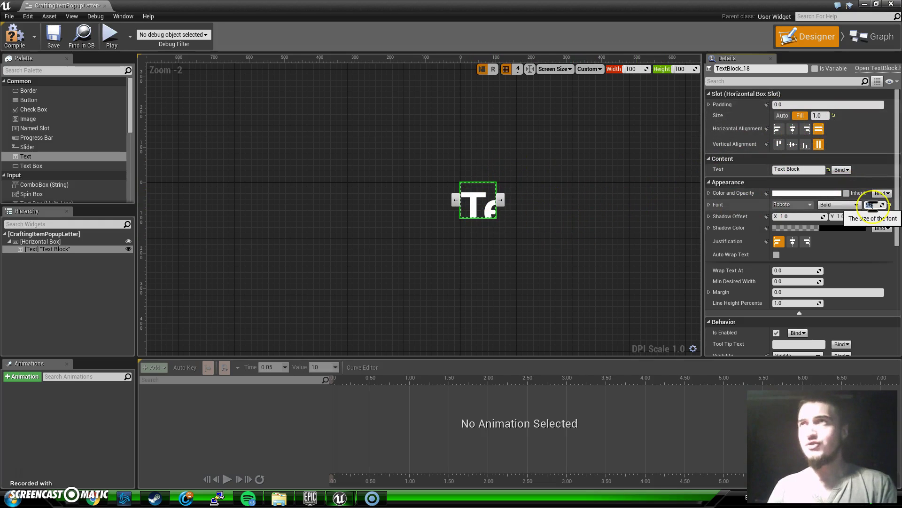
- Set the text block's font size to 80
key("Return")
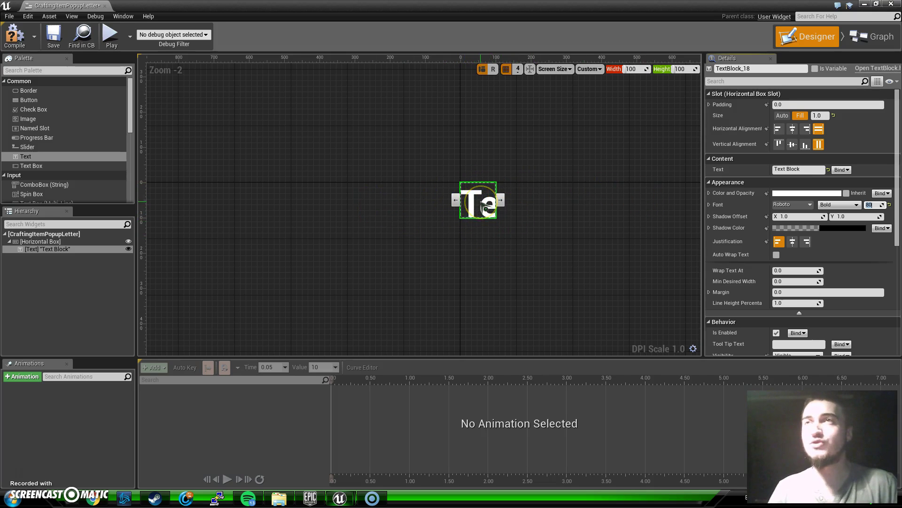
scroll(802, 281, "down", 3)
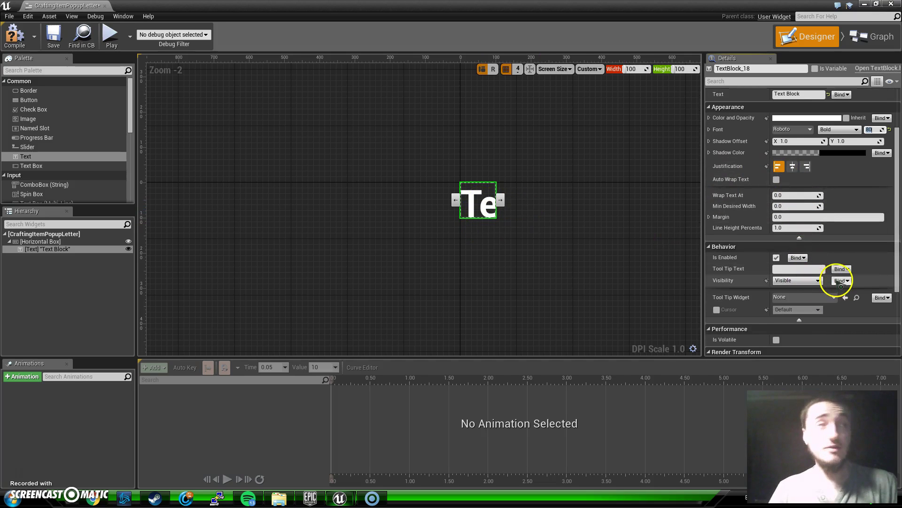
scroll(835, 281, "down", 1)
scroll(836, 282, "down", 3)
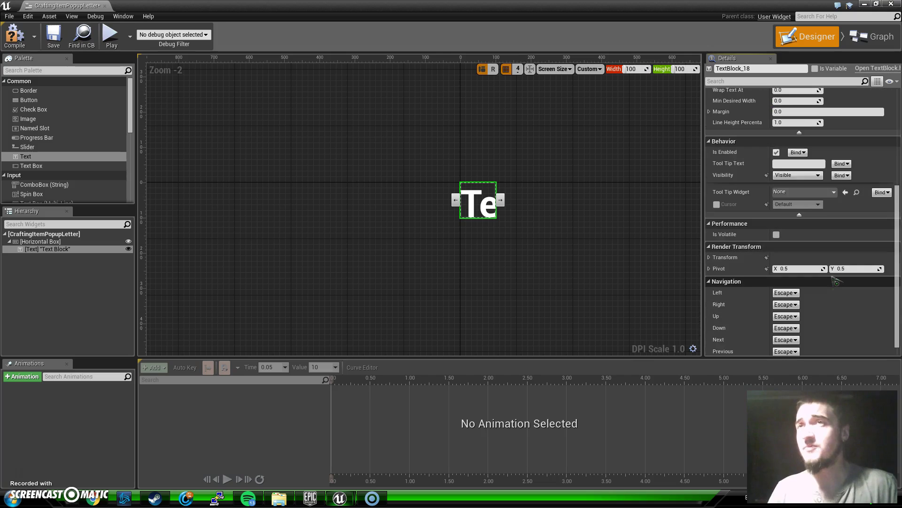
scroll(818, 272, "up", 5)
left_click(776, 240)
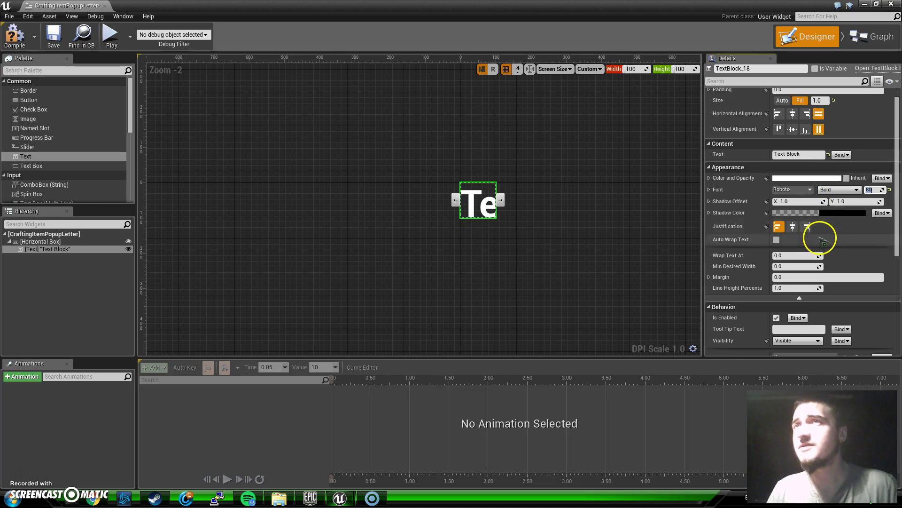
- Stretch the text block's render transform to an X scale of 1.3 and shift its pivot to about -0.32, 0.23
scroll(818, 221, "down", 1)
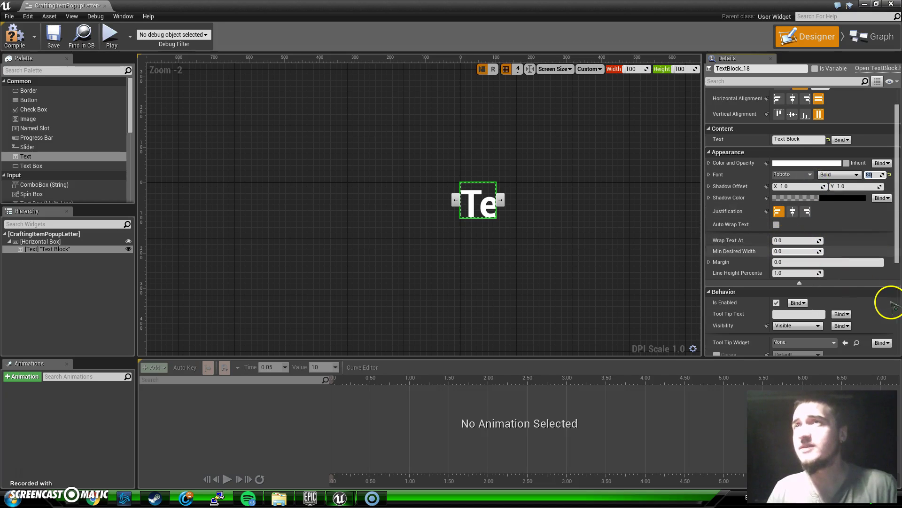
scroll(874, 298, "down", 7)
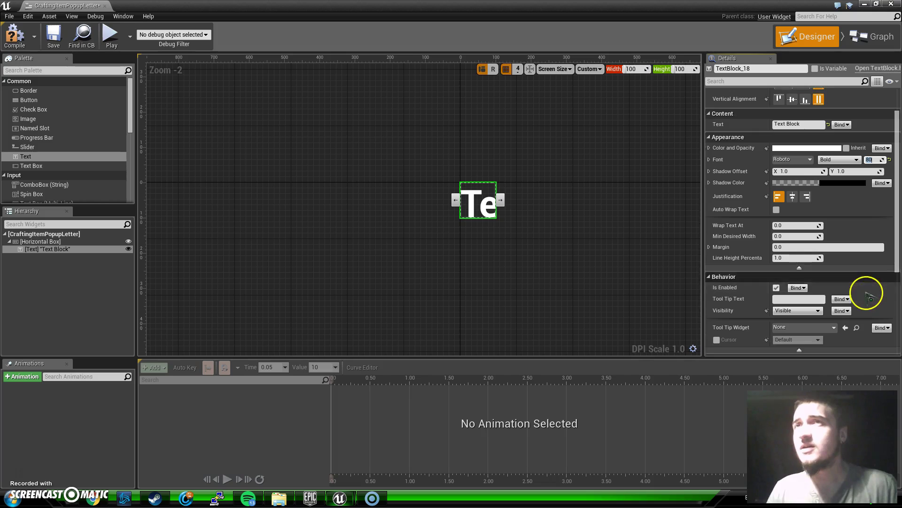
scroll(868, 295, "down", 3)
left_click(710, 254)
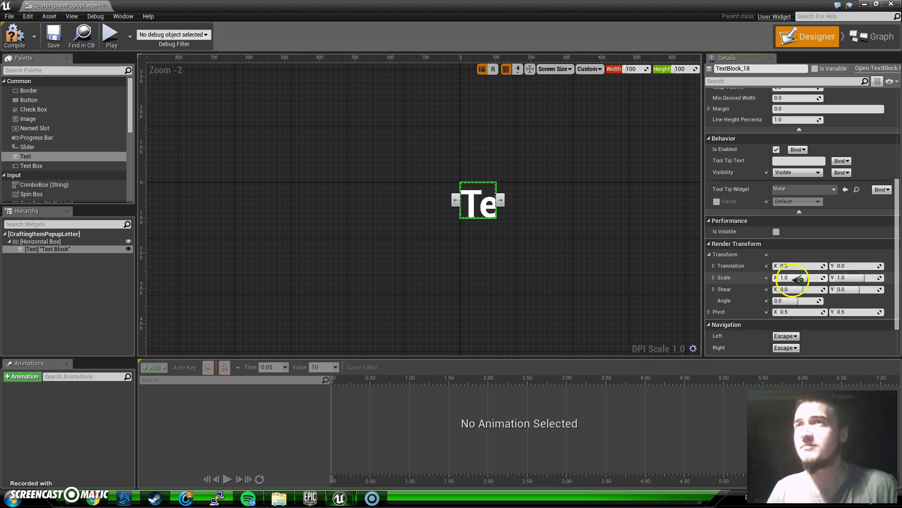
left_click_drag(799, 278, 796, 286)
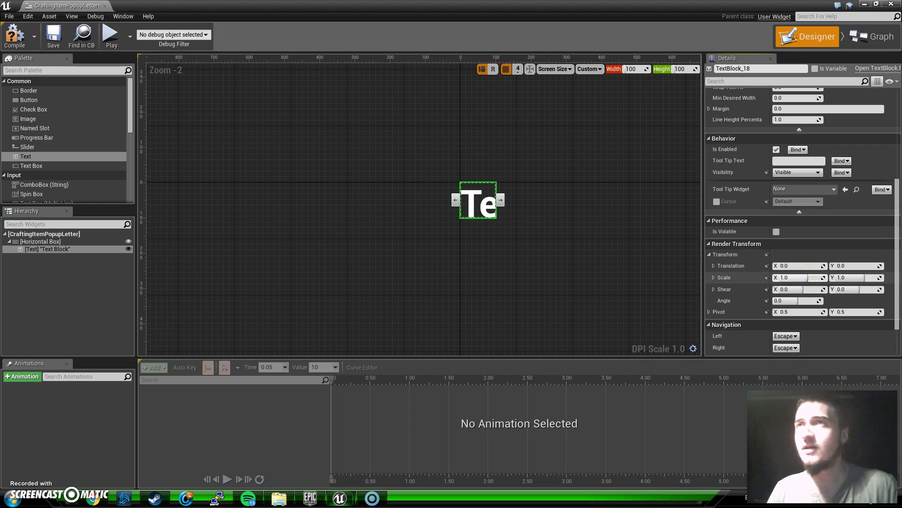
left_click_drag(795, 286, 801, 264)
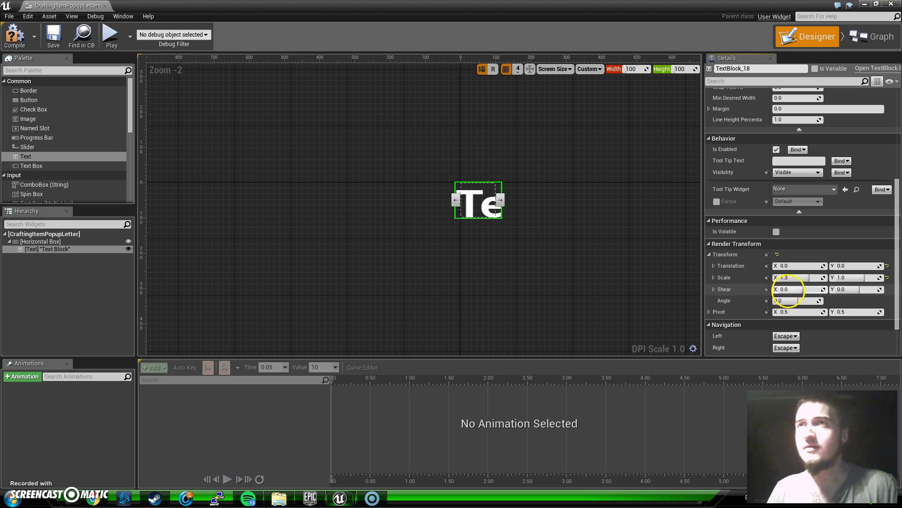
left_click_drag(787, 290, 745, 312)
left_click_drag(846, 312, 786, 313)
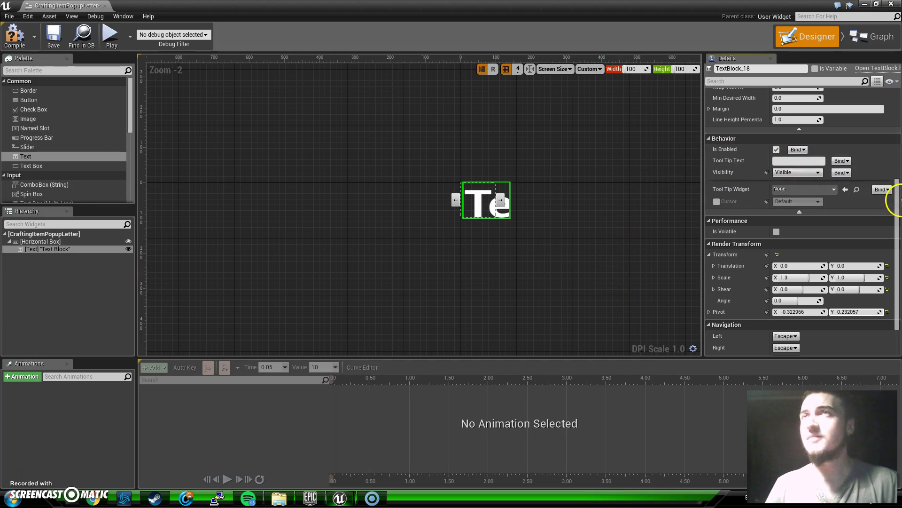
- Replace the text block's content with the single letter D and deselect it
left_click_drag(895, 201, 895, 157)
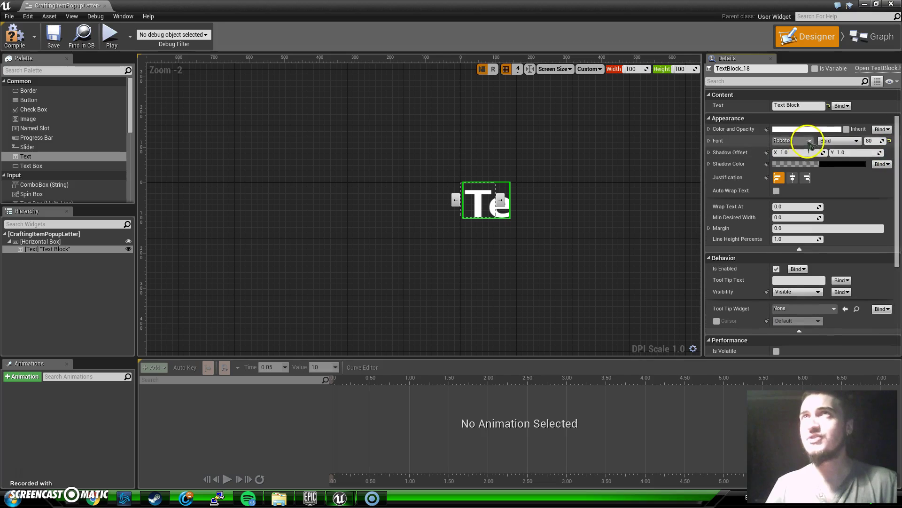
left_click(778, 105)
left_click_drag(777, 105, 771, 108)
type("0")
key("Return")
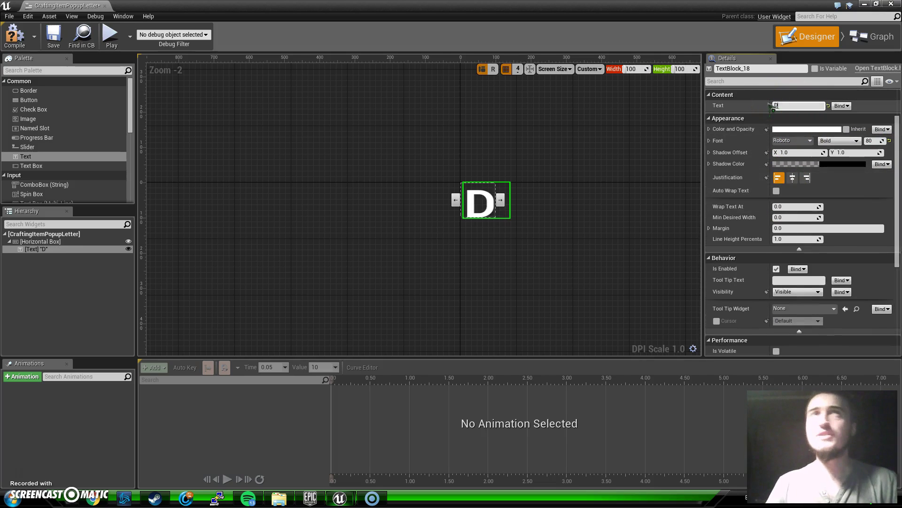
left_click(754, 105)
left_click(481, 197)
left_click(473, 243)
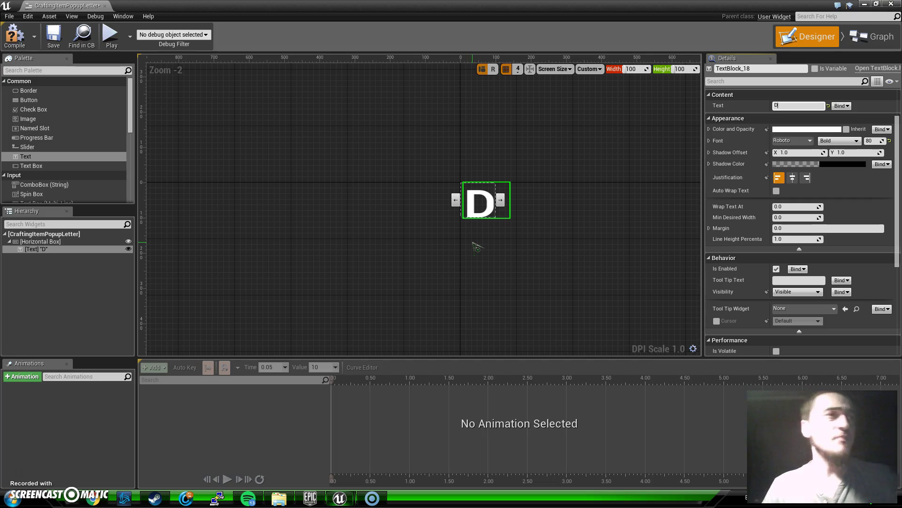
left_click(496, 240)
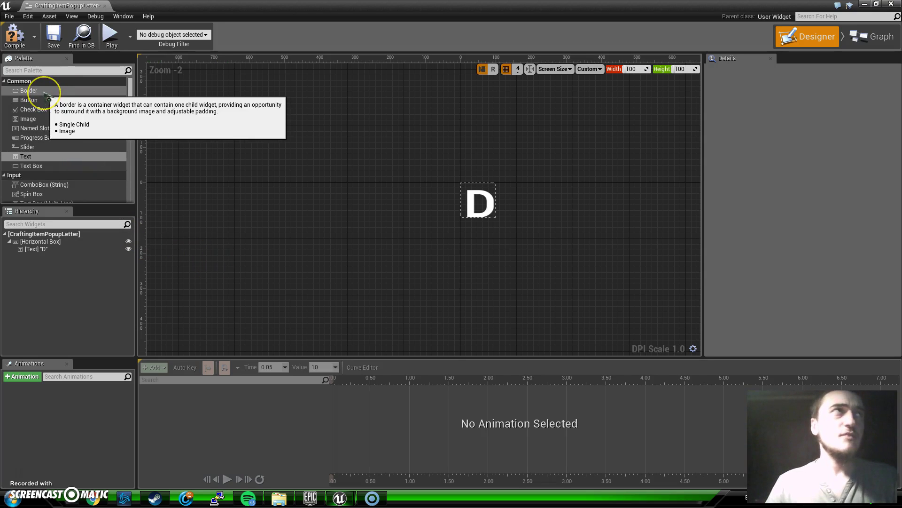
- Add a Border widget to the Horizontal Box beneath the text block and select it
left_click_drag(45, 94, 44, 240)
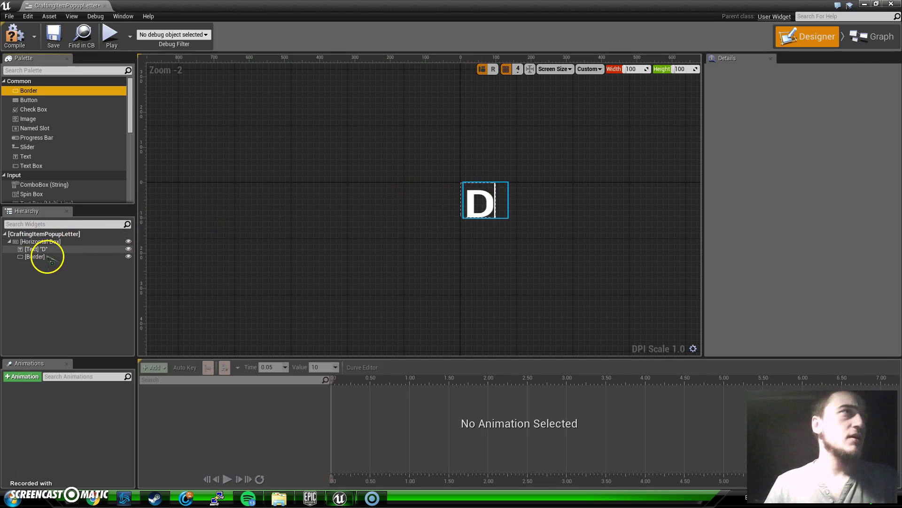
left_click(42, 257)
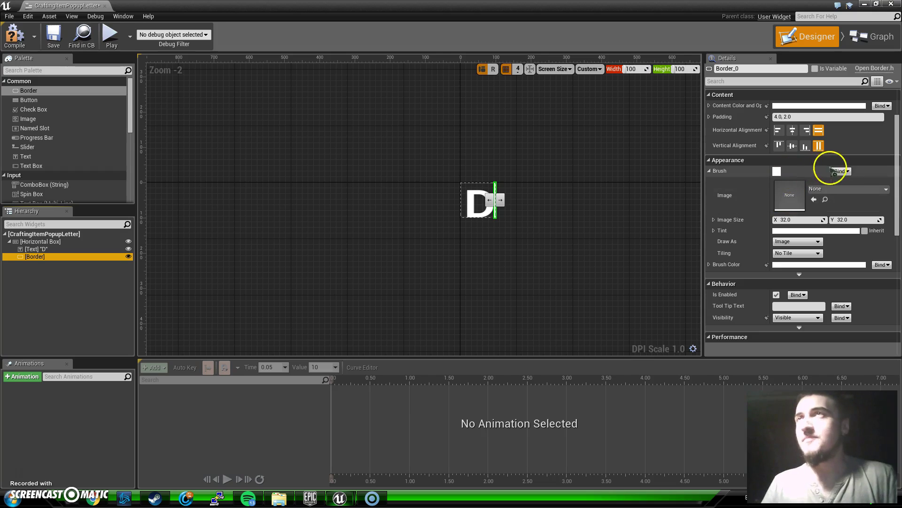
left_click(787, 193)
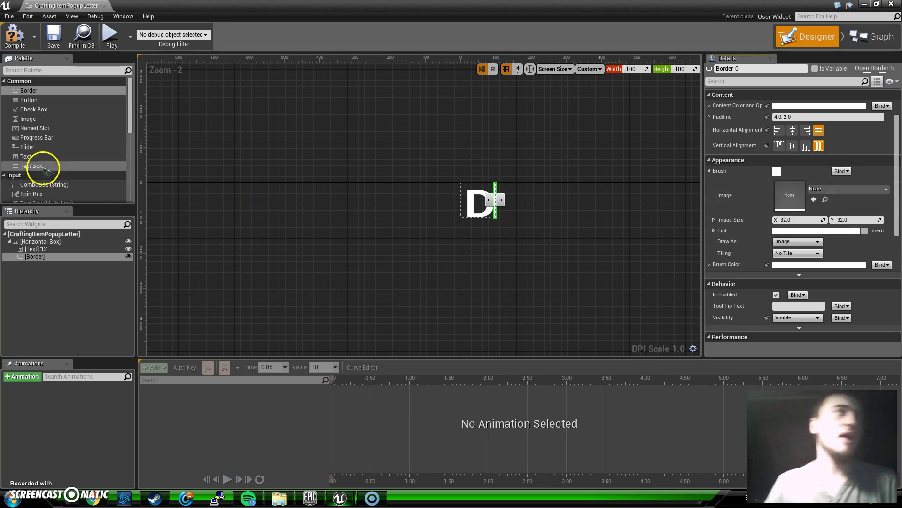
- Try to move the Border to another place in the widget hierarchy
scroll(42, 172, "down", 5)
scroll(47, 171, "down", 3)
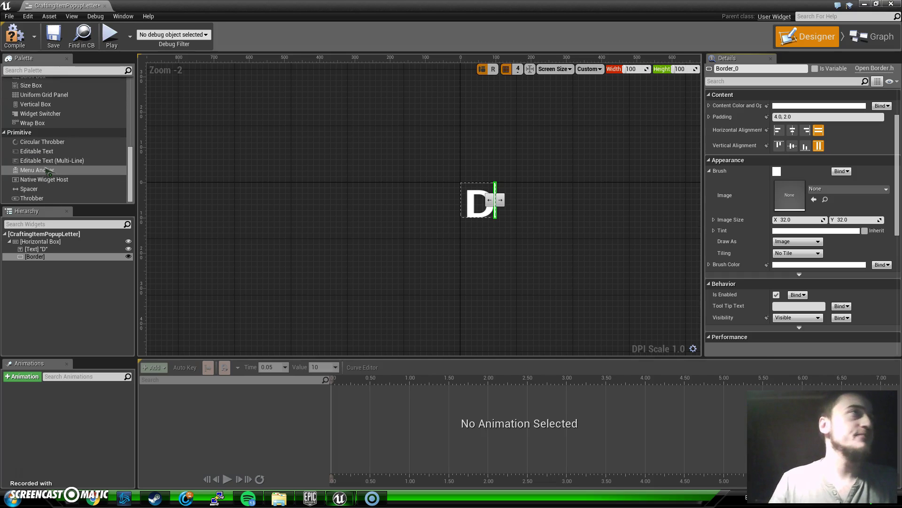
scroll(48, 172, "up", 8)
left_click(405, 168)
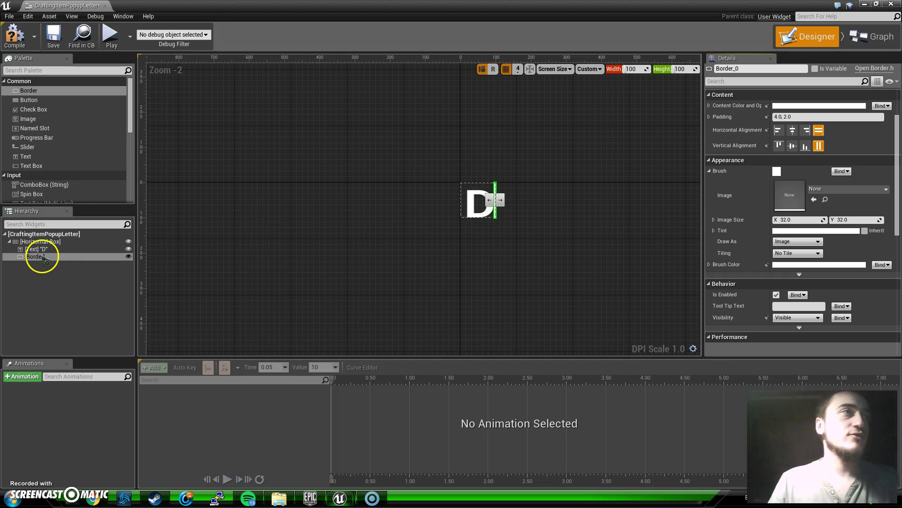
mouse_move(43, 257)
left_mouse_down()
mouse_move(44, 227)
mouse_move(40, 272)
mouse_move(41, 252)
mouse_move(56, 248)
left_mouse_up()
left_click(65, 236)
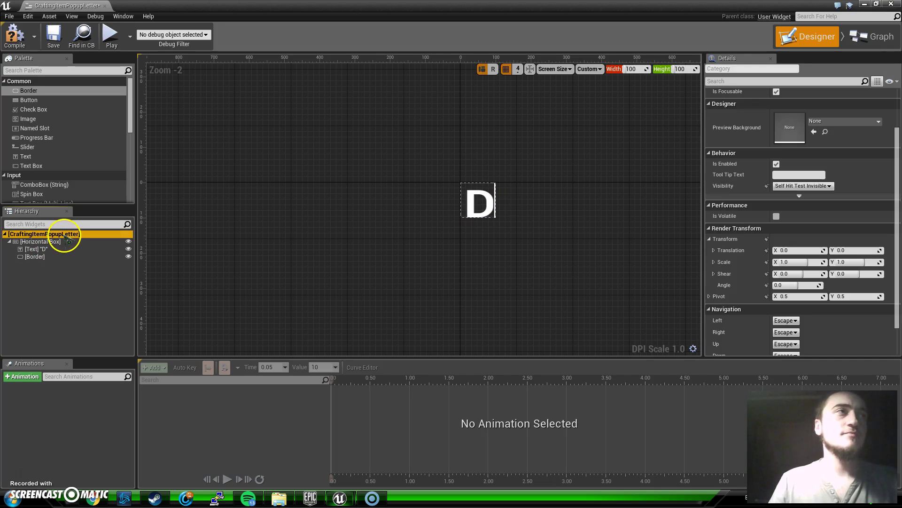
- Add a Canvas Panel to the Horizontal Box and move both the text block and the Border into it
scroll(54, 131, "down", 3)
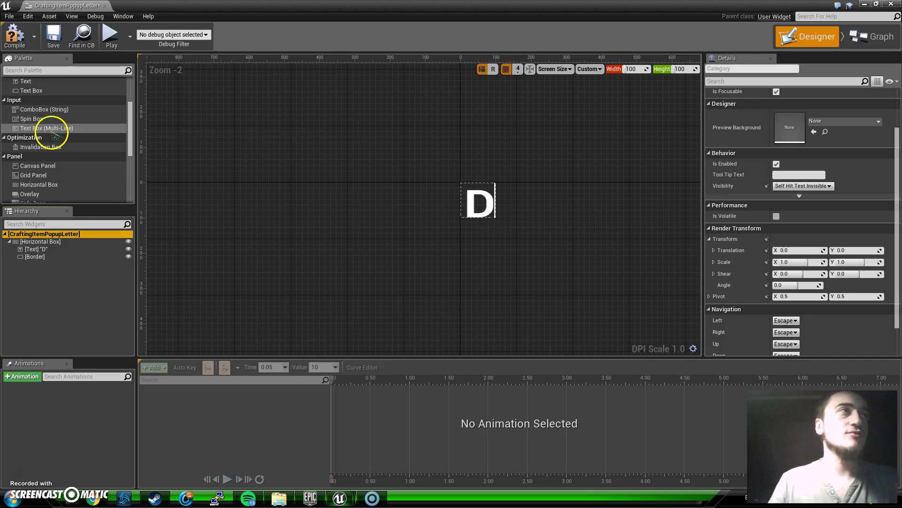
left_click_drag(36, 167, 57, 253)
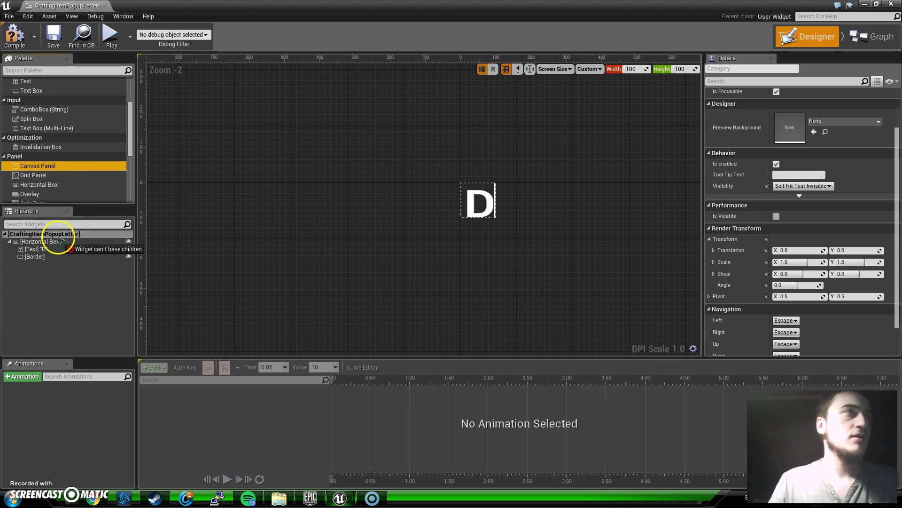
left_click_drag(58, 241, 56, 245)
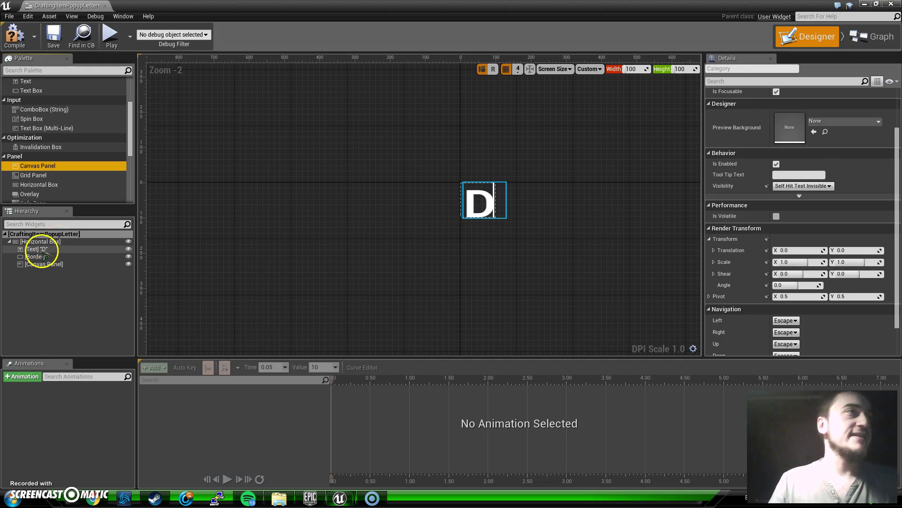
left_click_drag(40, 249, 43, 262)
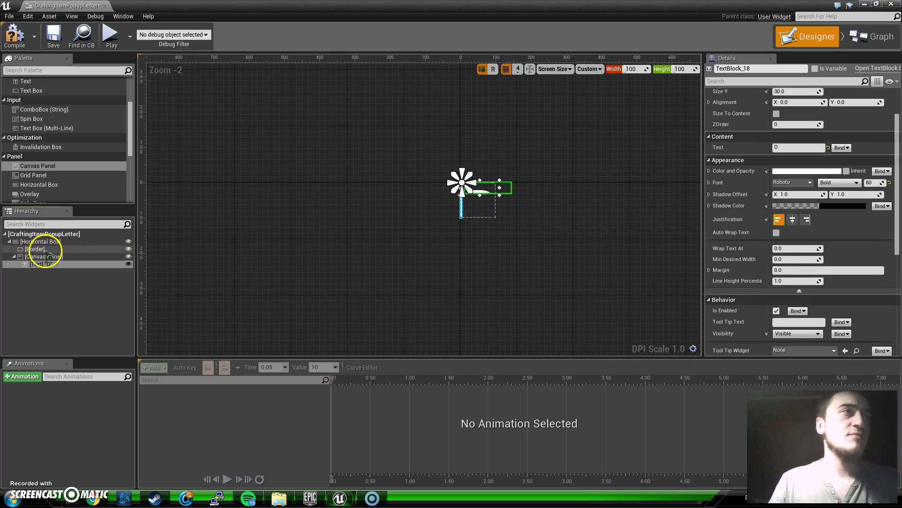
left_click(37, 248)
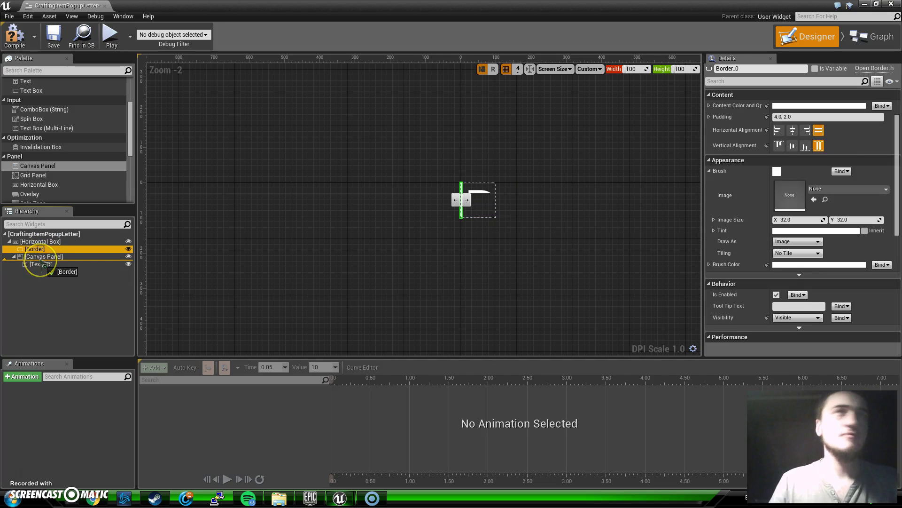
mouse_move(44, 266)
left_mouse_down()
mouse_move(36, 266)
mouse_move(46, 253)
left_mouse_up()
- Set the Canvas Panel's size to Fill in its Horizontal Box slot
left_click(49, 249)
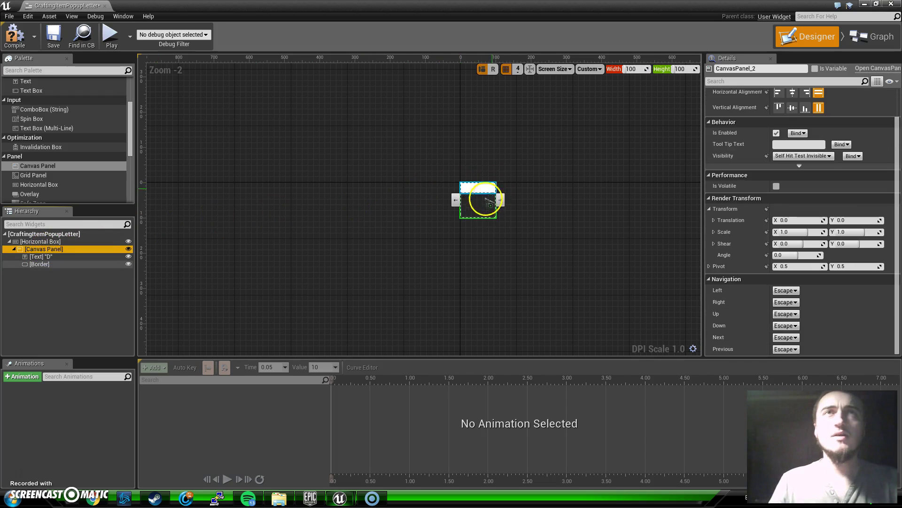
scroll(818, 167, "up", 2)
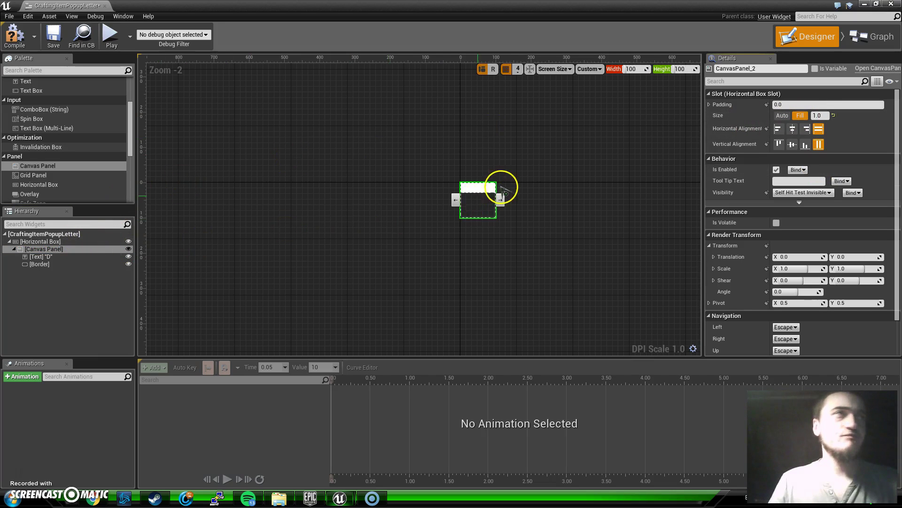
left_click(476, 189)
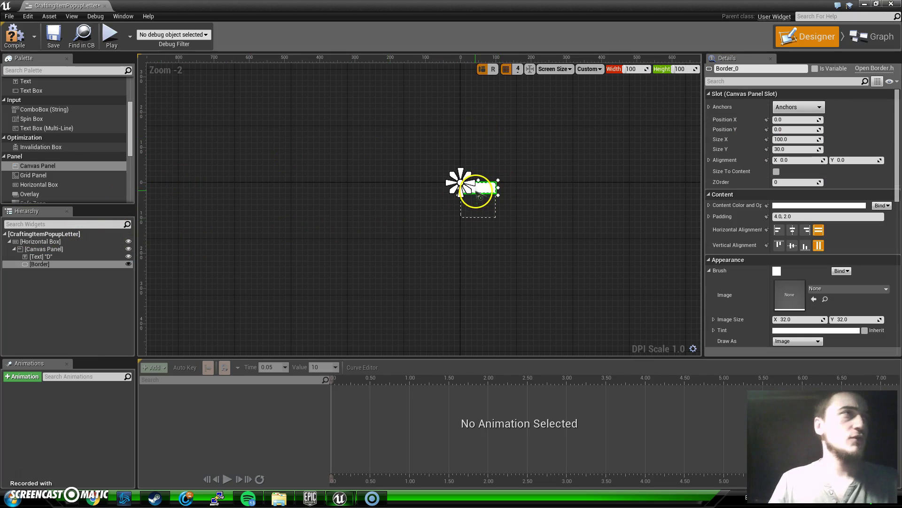
left_click(63, 251)
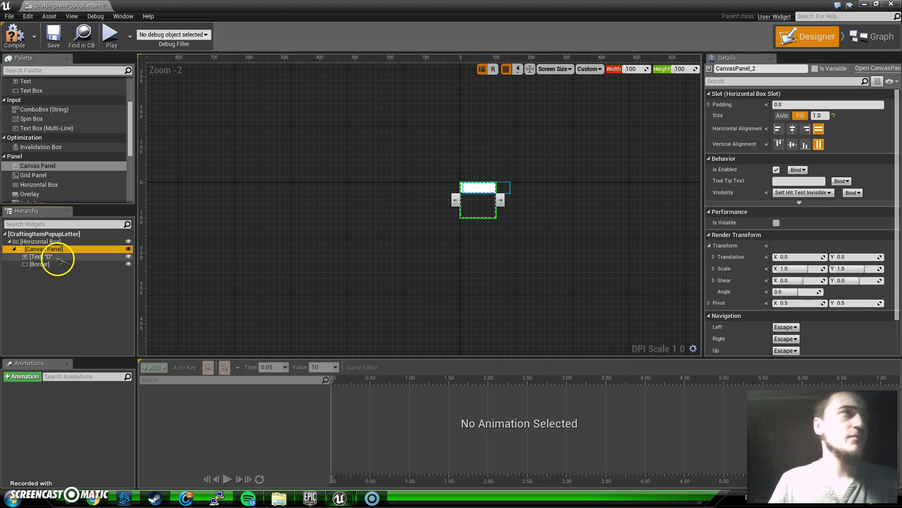
- Stretch the text block's height to about 100 and reduce the Border's height to 10
left_click(57, 257)
left_click_drag(478, 194, 478, 223)
left_click(480, 202)
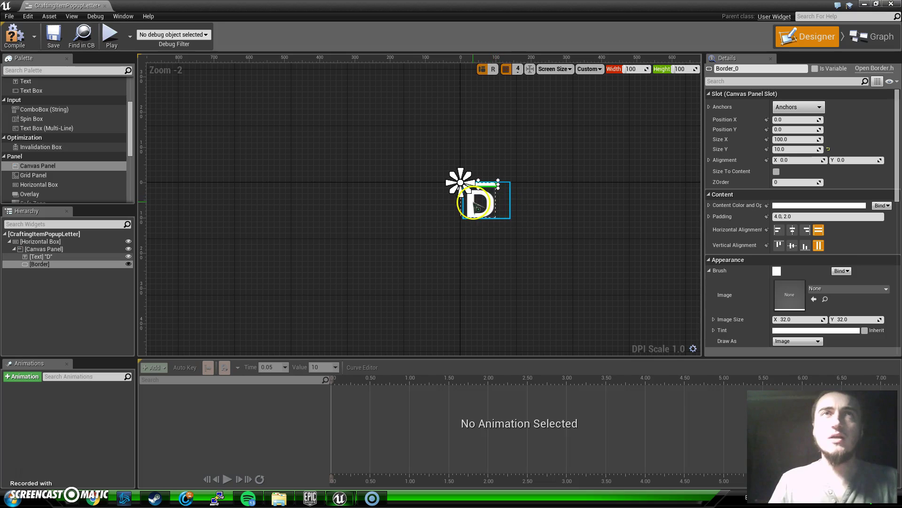
- Shift the letter D's text block to position X -4, Y -8 in the Canvas Panel
left_click(492, 202)
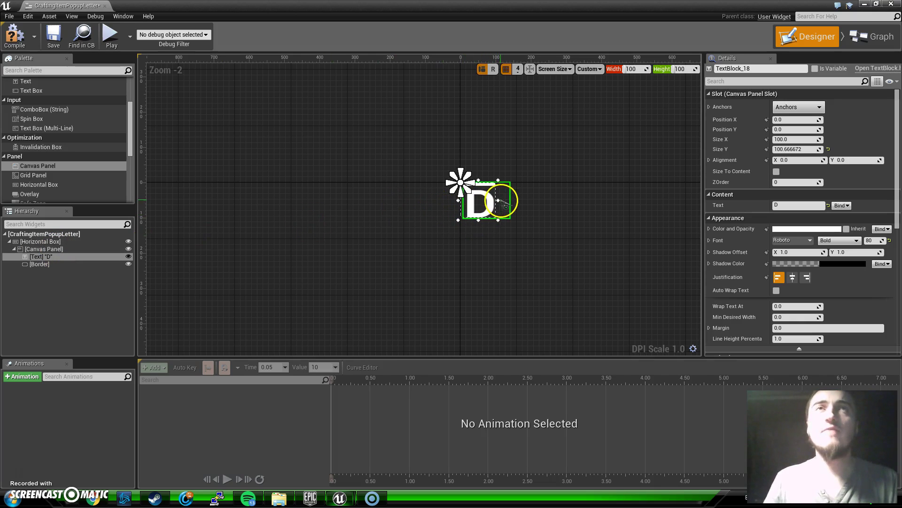
left_click(508, 203)
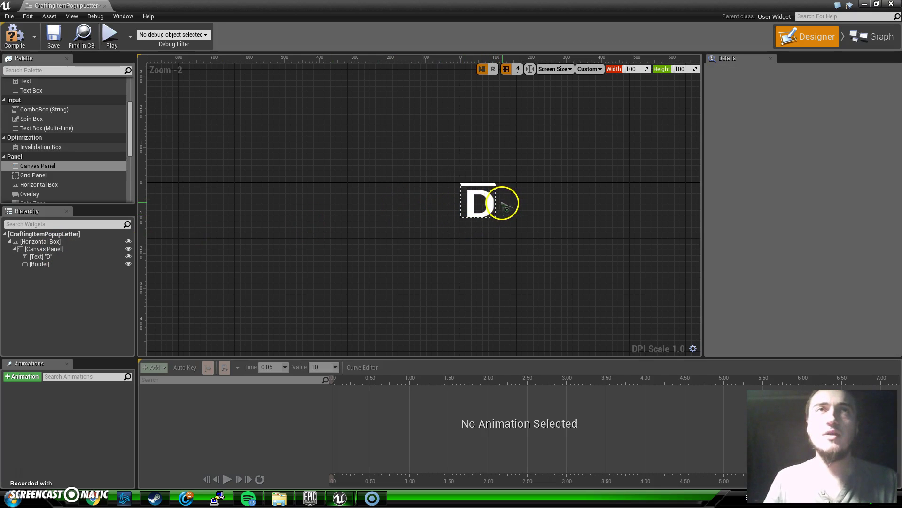
left_click(484, 207)
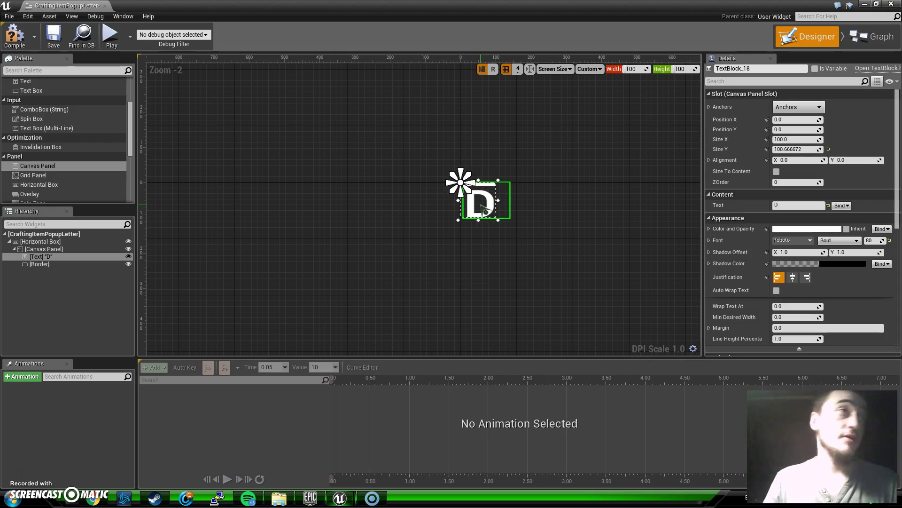
left_click_drag(486, 210, 476, 207)
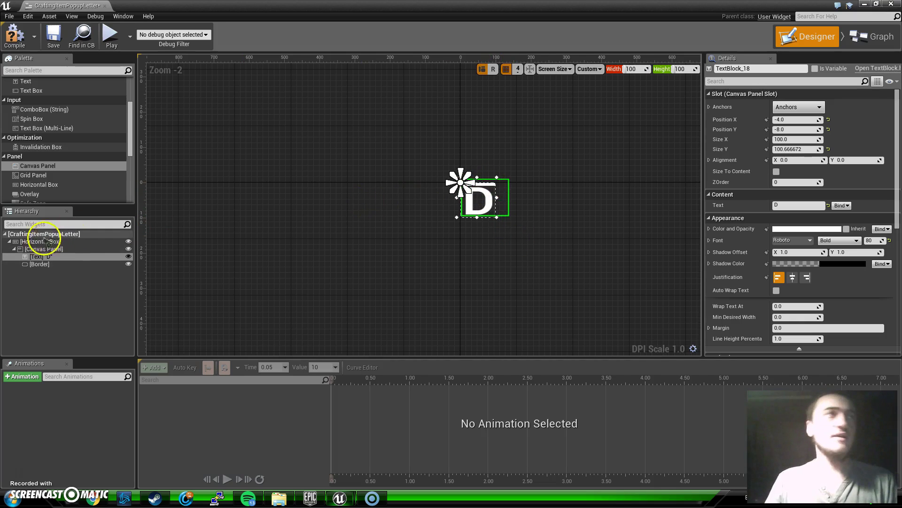
- Copy the Border and paste a duplicate nested inside the original
left_click(47, 264)
right_click(48, 263)
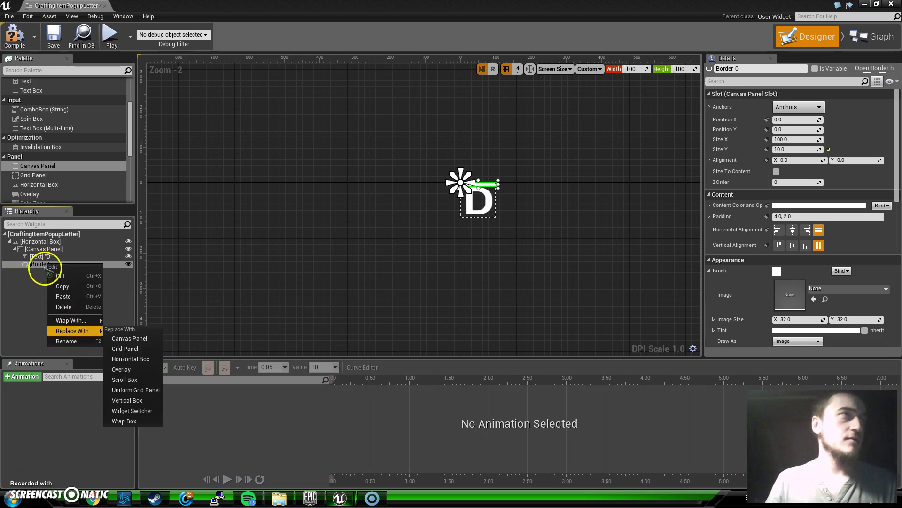
left_click(75, 295)
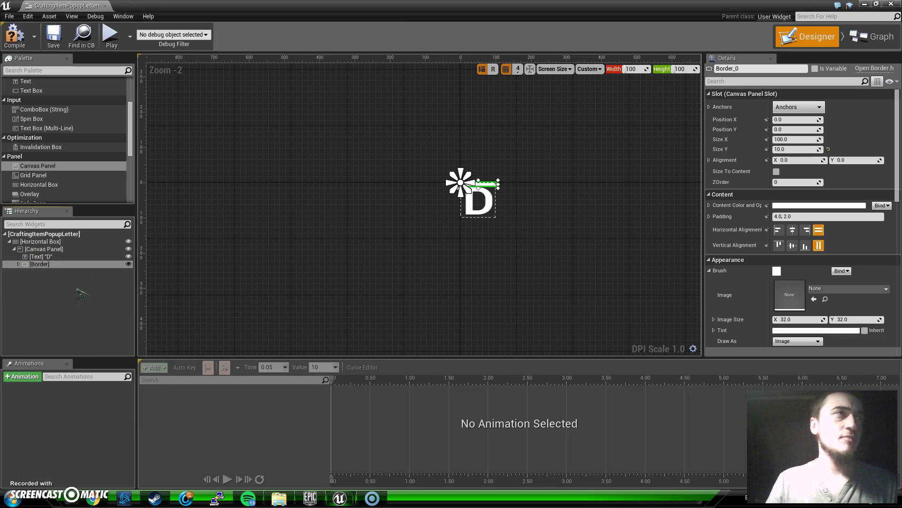
left_click(29, 264)
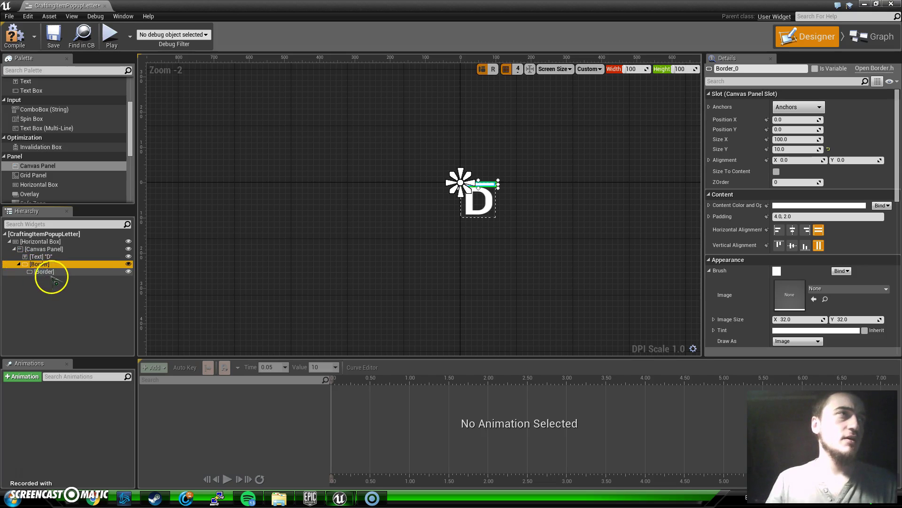
key("ctrl+v")
key("F2")
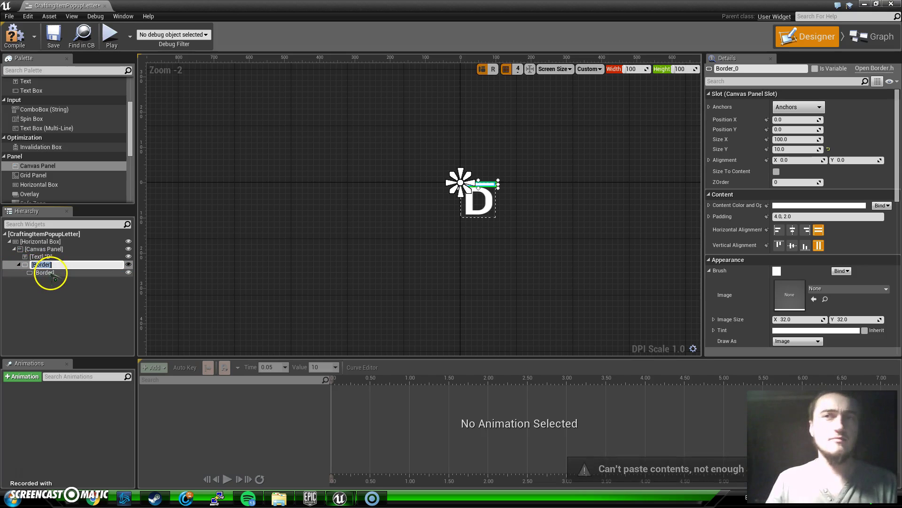
- Move the nested Border out into the Canvas Panel and paste two more Border copies there
left_click(49, 273)
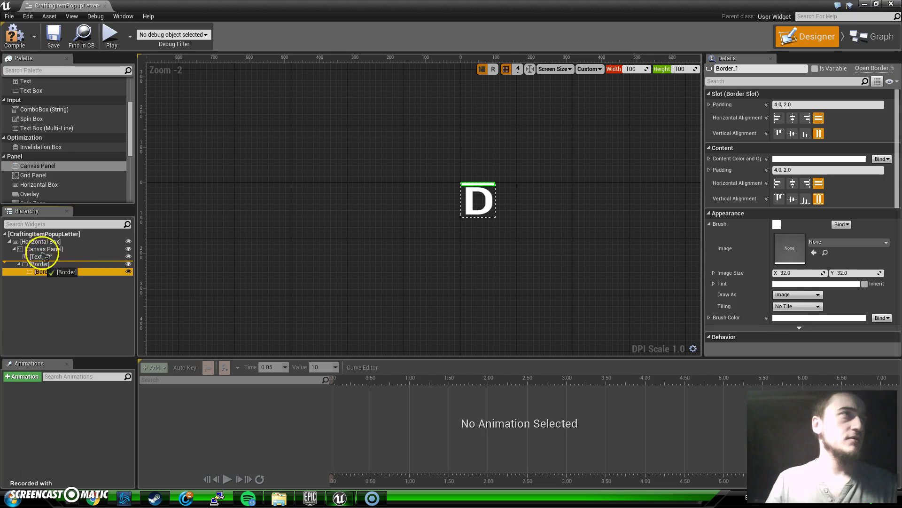
mouse_move(43, 258)
left_mouse_down()
mouse_move(56, 282)
mouse_move(55, 252)
left_mouse_up()
key("ctrl+v")
key("ctrl+v")
- Narrow the second Border in the Canvas Panel to a width of 12
left_click(38, 264)
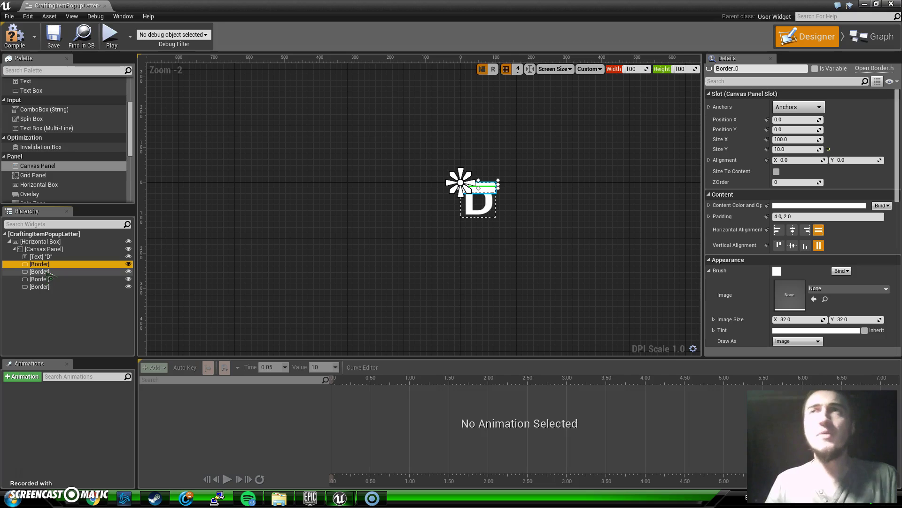
left_click(47, 272)
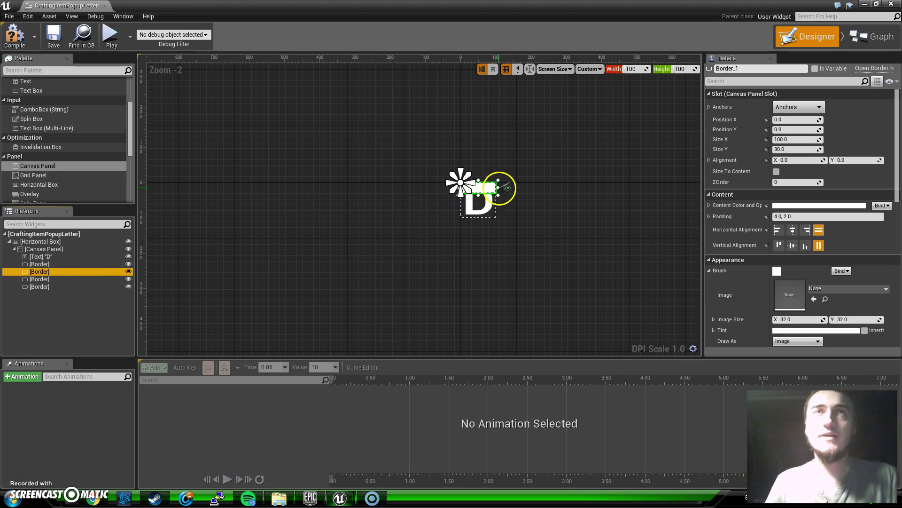
left_click_drag(501, 186, 481, 188)
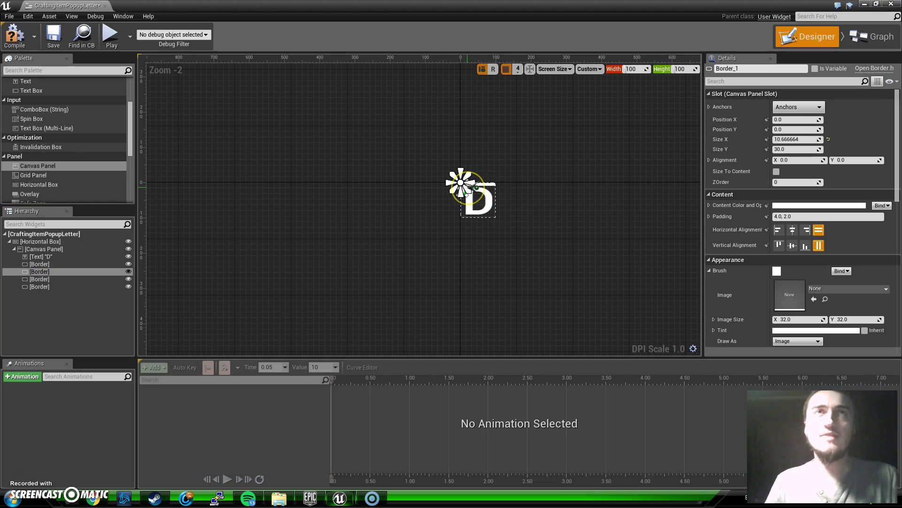
left_click(438, 227)
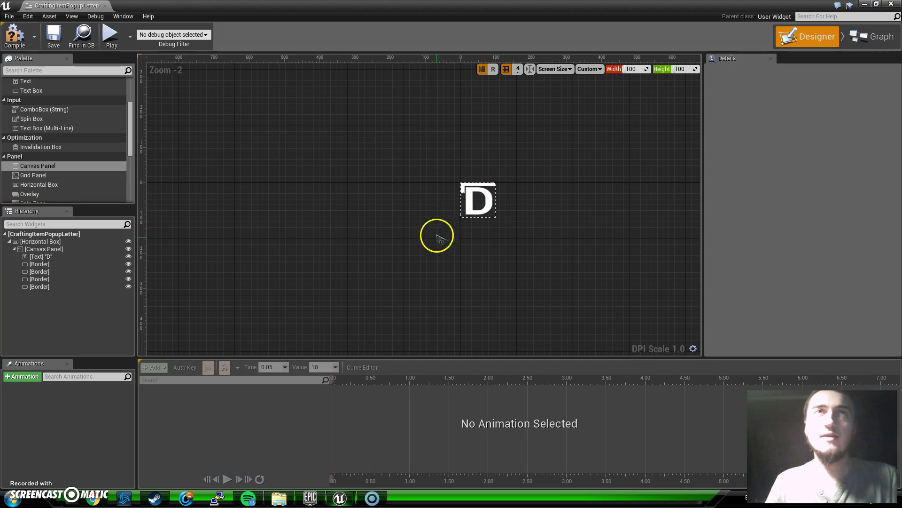
left_click(462, 188)
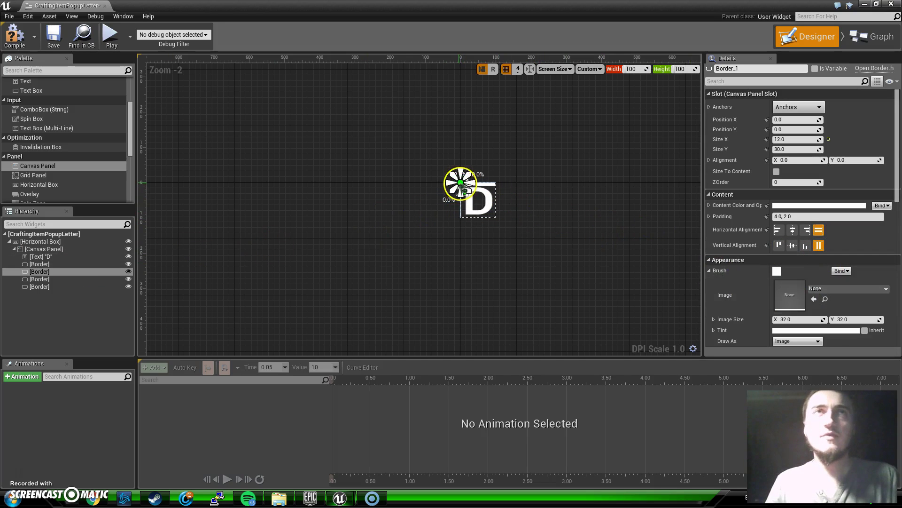
left_click_drag(462, 185, 463, 191)
left_click(479, 235)
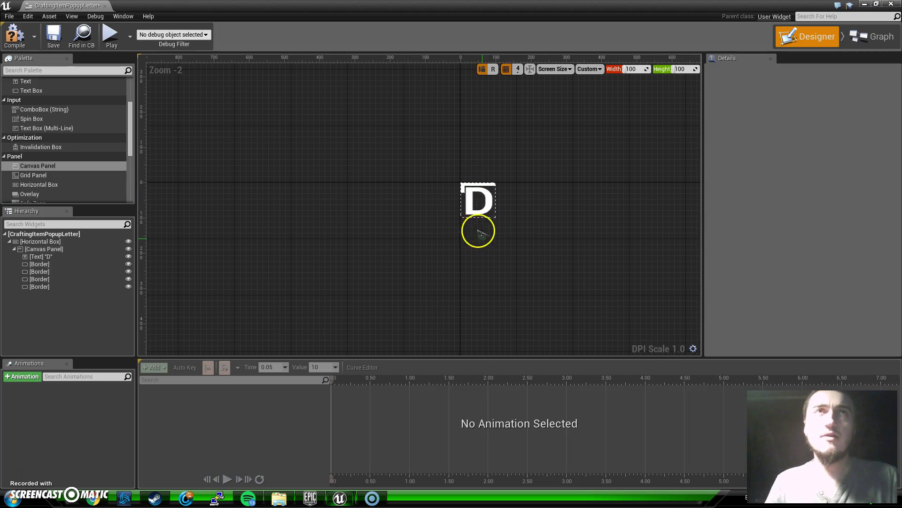
- Stretch the narrow Border along the D's left side to a height of 94, at about X -1.3, Y -13.3
left_click(463, 192)
left_click(449, 196)
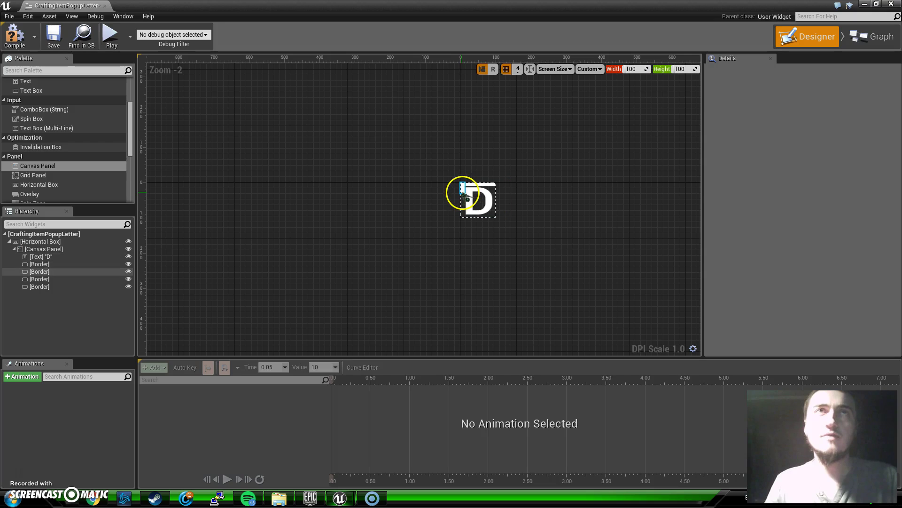
mouse_move(463, 191)
left_mouse_down()
mouse_move(462, 234)
mouse_move(463, 201)
left_mouse_up()
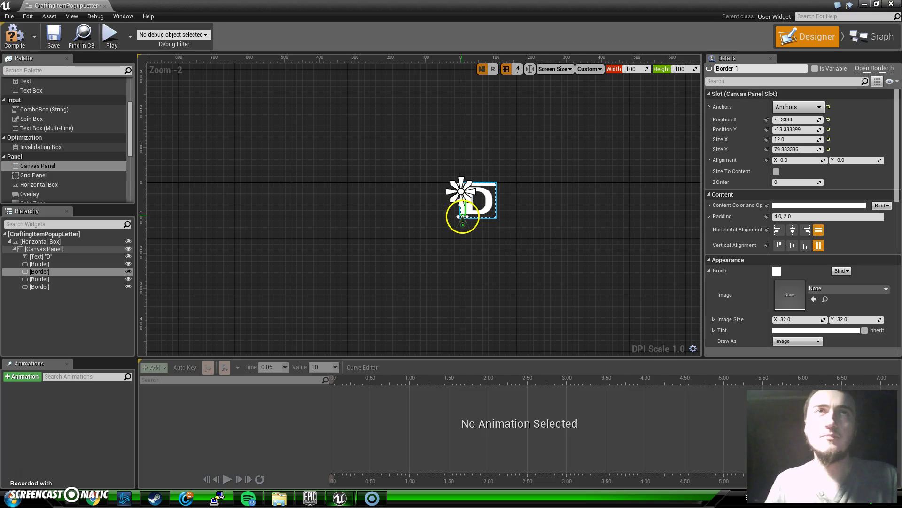
left_click(529, 221)
left_click(461, 193)
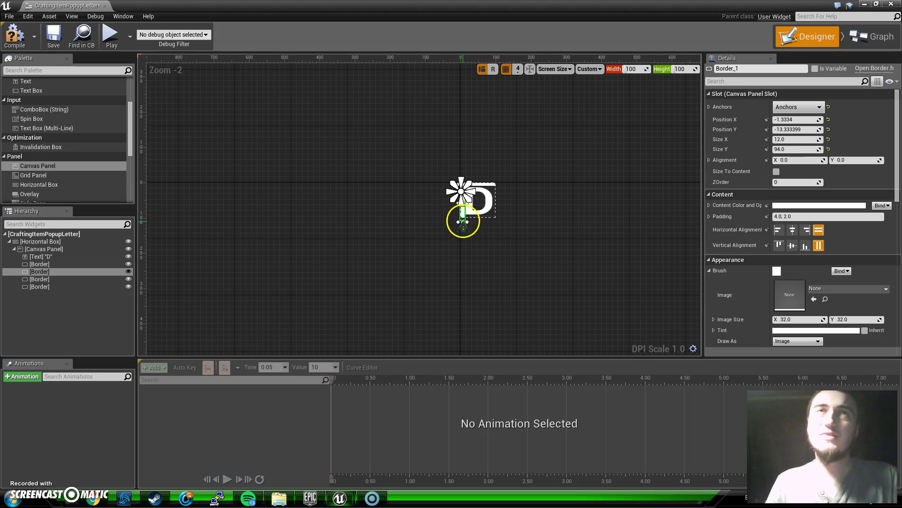
mouse_move(463, 215)
left_mouse_down()
mouse_move(491, 214)
mouse_move(475, 214)
left_mouse_up()
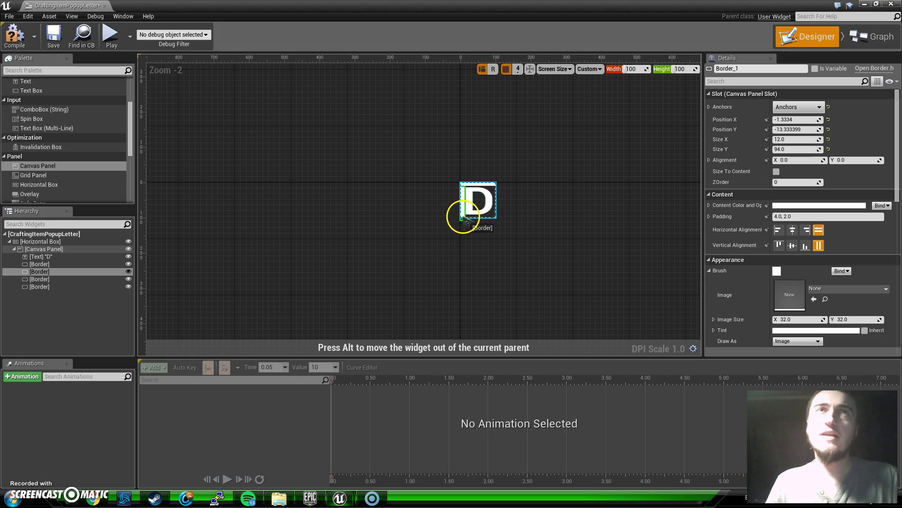
left_click_drag(469, 221, 469, 221)
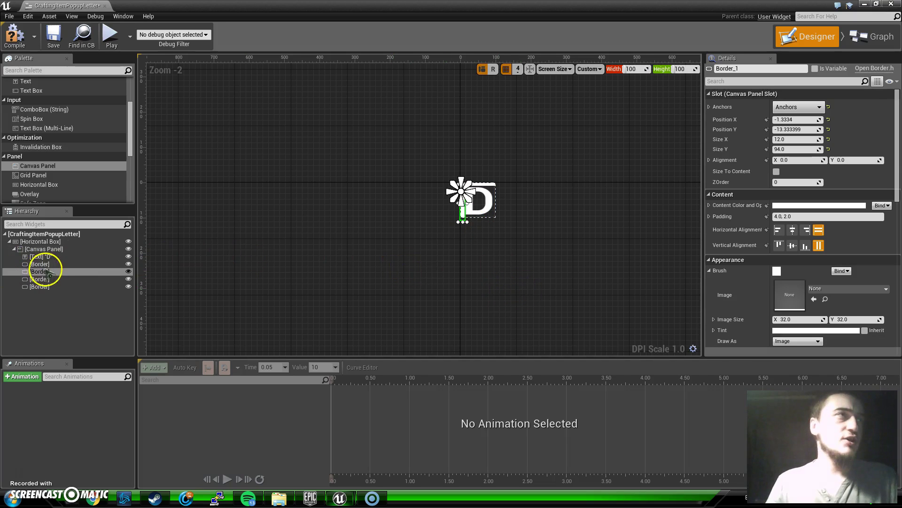
- Replace one spare Border with a copy of the vertical one and place it along the D's right side at about X 83, Y -17
left_click(58, 249)
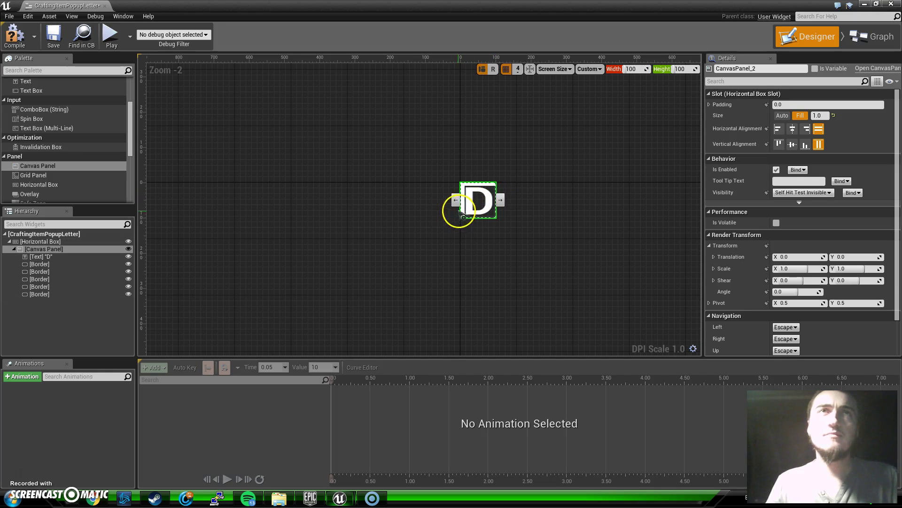
left_click(42, 287)
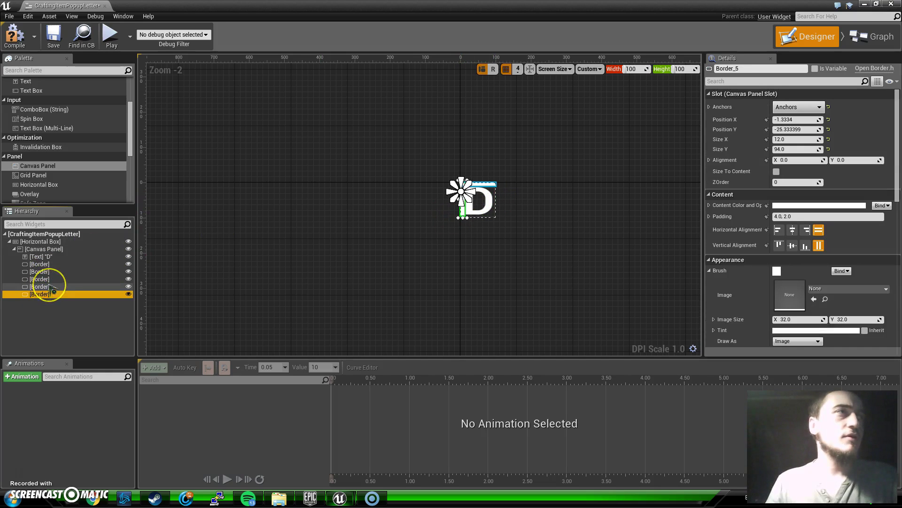
key("Delete")
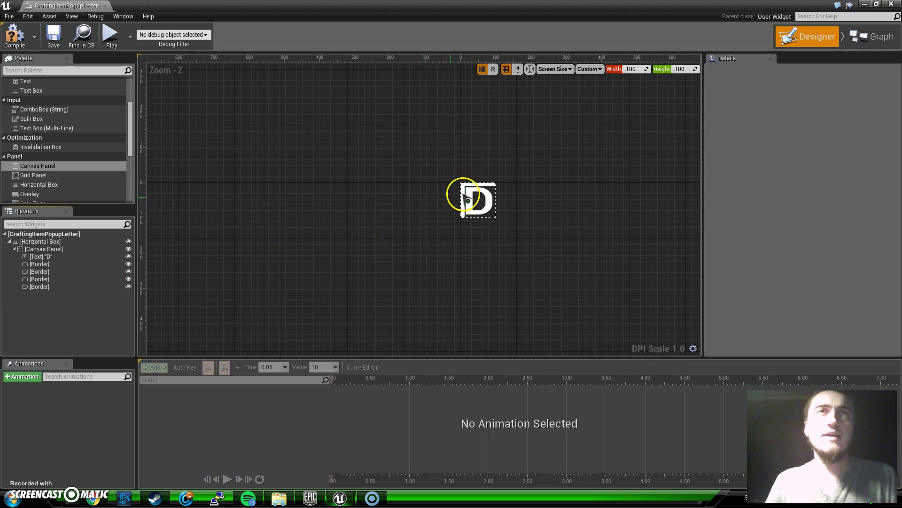
left_click_drag(465, 195, 495, 202)
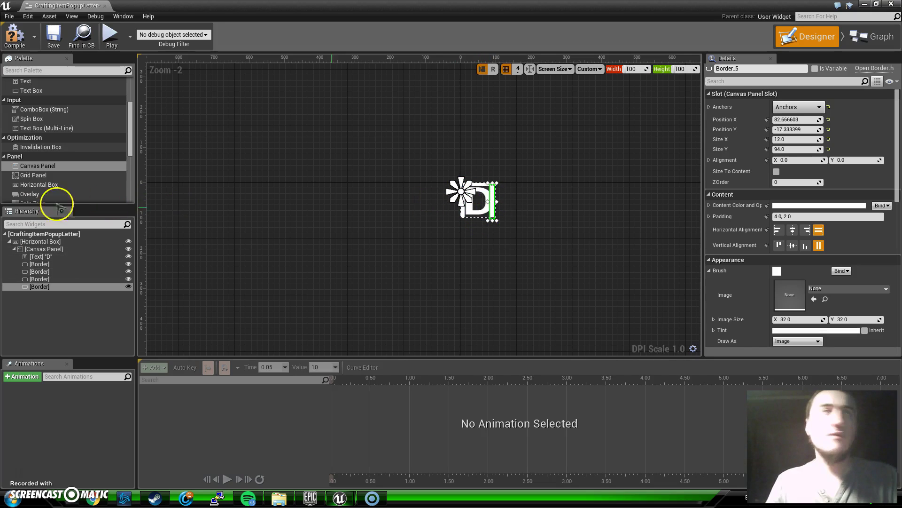
- Move the spare horizontal Border from the top edge to below the D, closing the frame
left_click(38, 264)
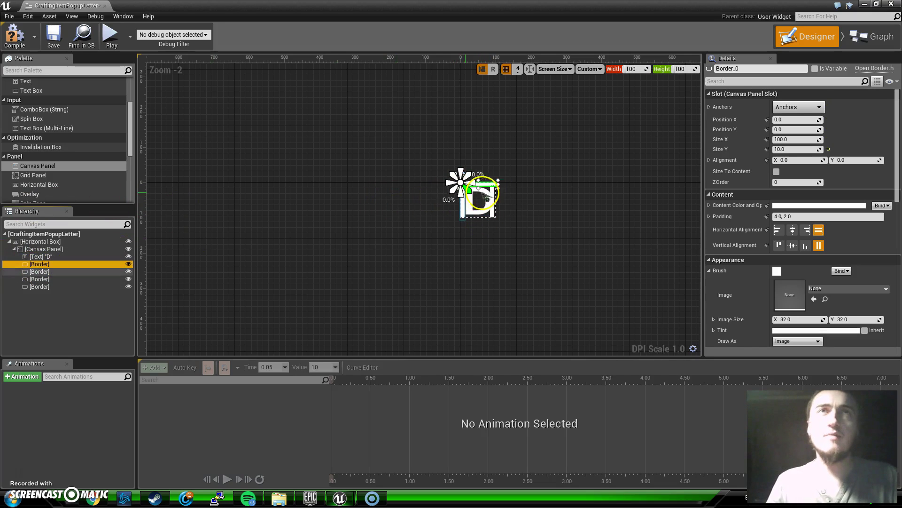
left_click_drag(491, 188, 486, 217)
left_click(534, 203)
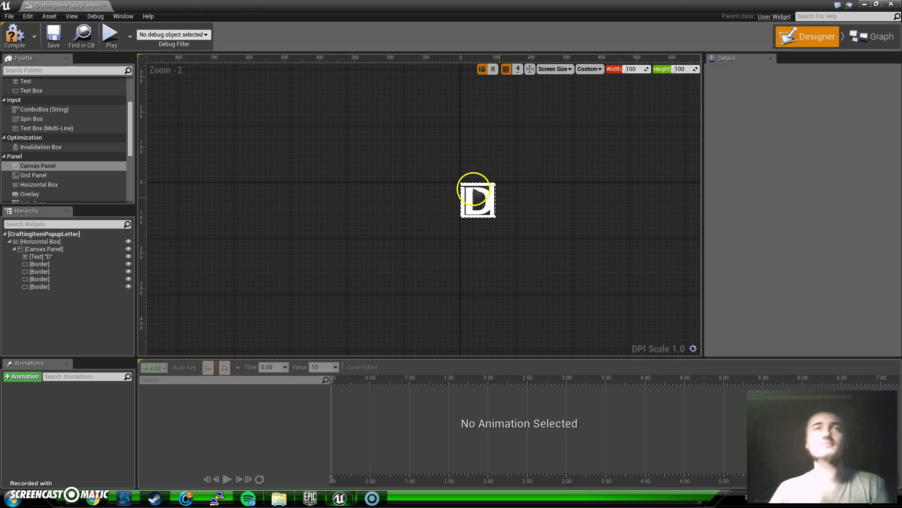
- Nudge the vertical Borders on both sides of the D into line with the horizontal ones
left_click(462, 193)
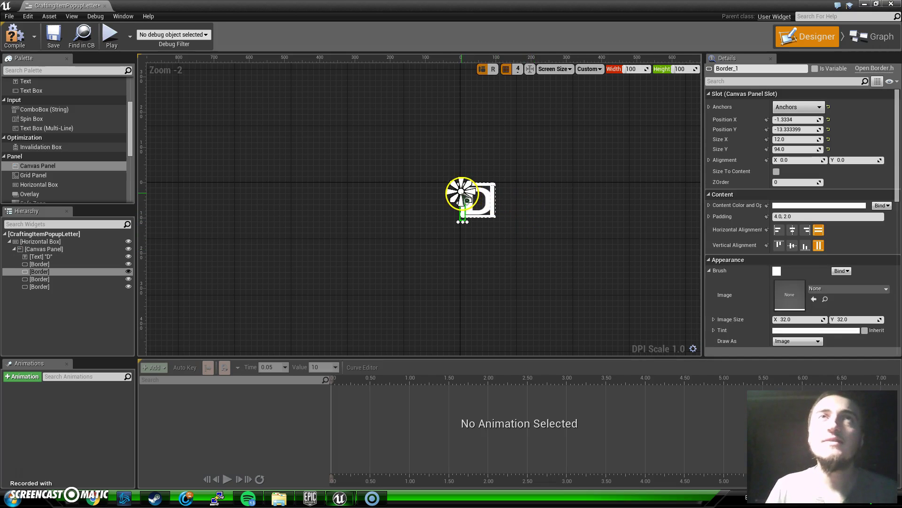
left_click_drag(462, 192, 463, 193)
left_click(536, 230)
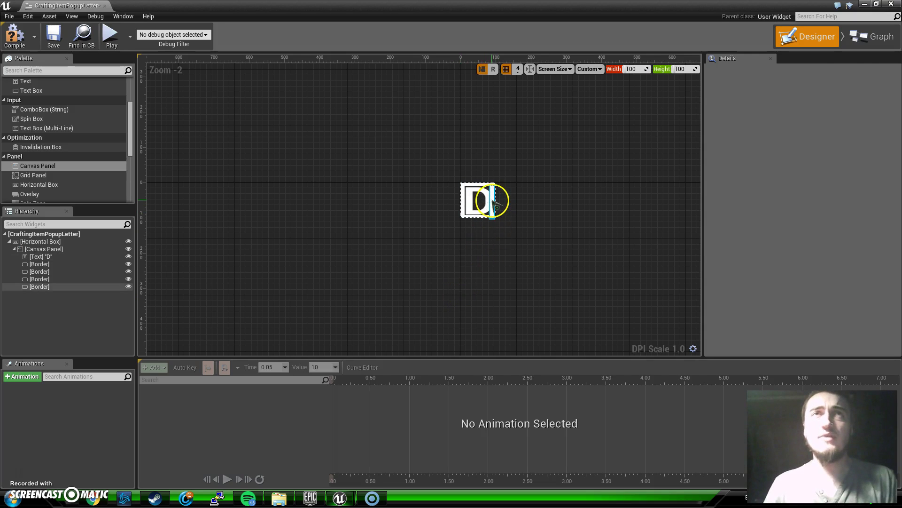
left_click(492, 201)
left_click_drag(492, 201, 531, 258)
left_click(532, 258)
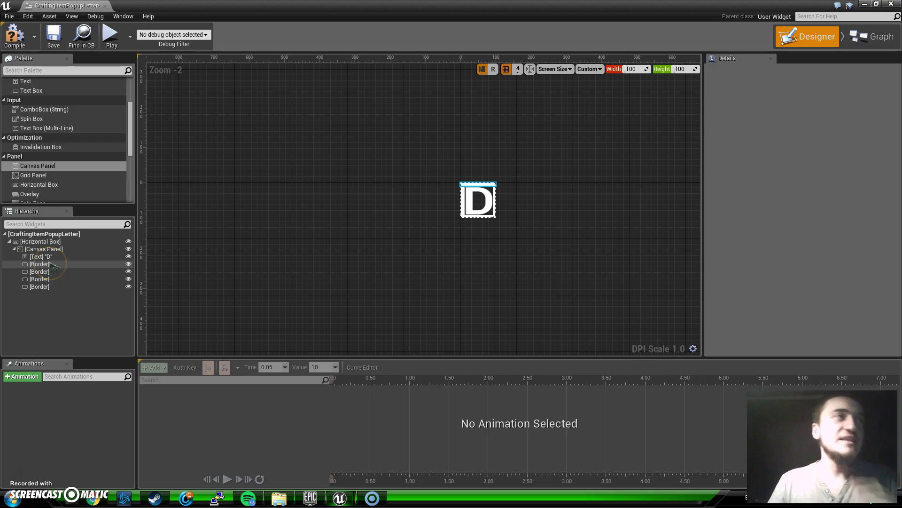
mouse_move(49, 264)
left_mouse_down()
mouse_move(51, 256)
mouse_move(46, 264)
left_mouse_up()
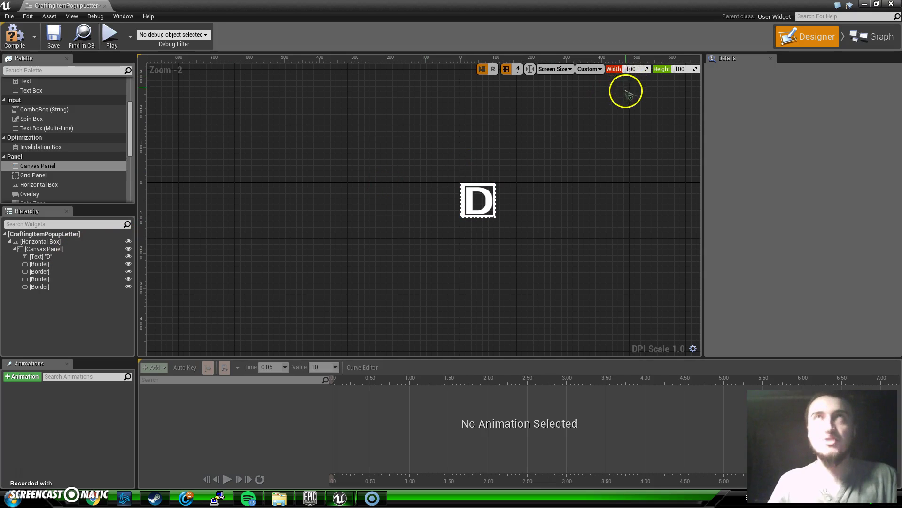
- Set the widget's custom preview screen size to a width of 300 and a height of 300
left_click(642, 69)
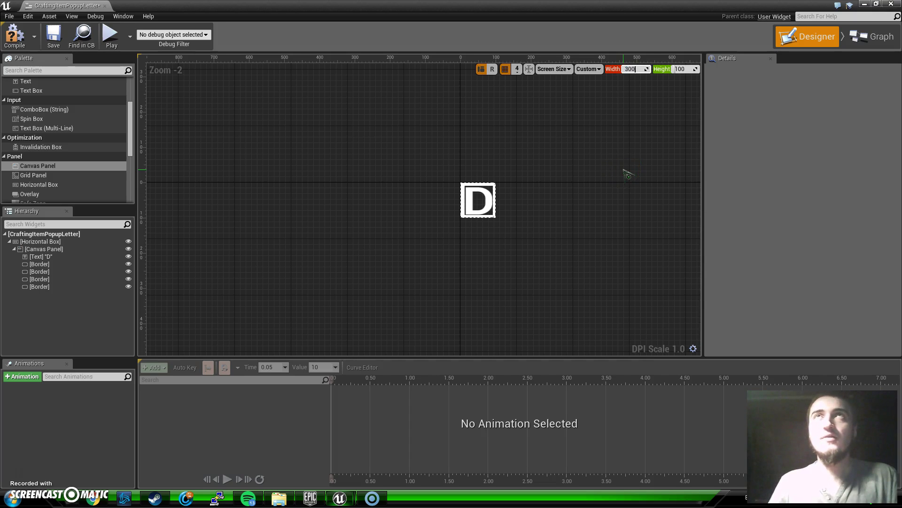
key("Return")
left_click(681, 69)
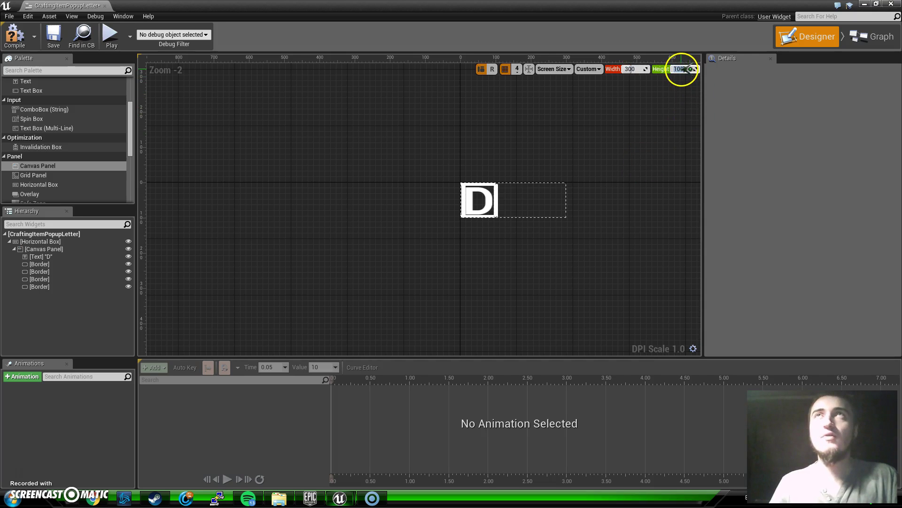
type("300")
key("Return")
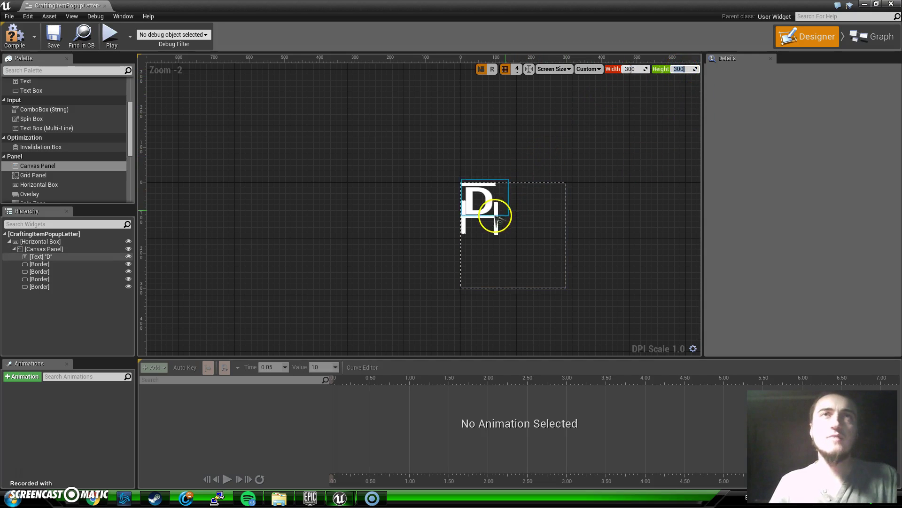
- Move the right and left vertical Borders back up beside the D to restore the frame
left_click_drag(496, 220, 497, 202)
left_click_drag(463, 230, 462, 197)
left_click(34, 250)
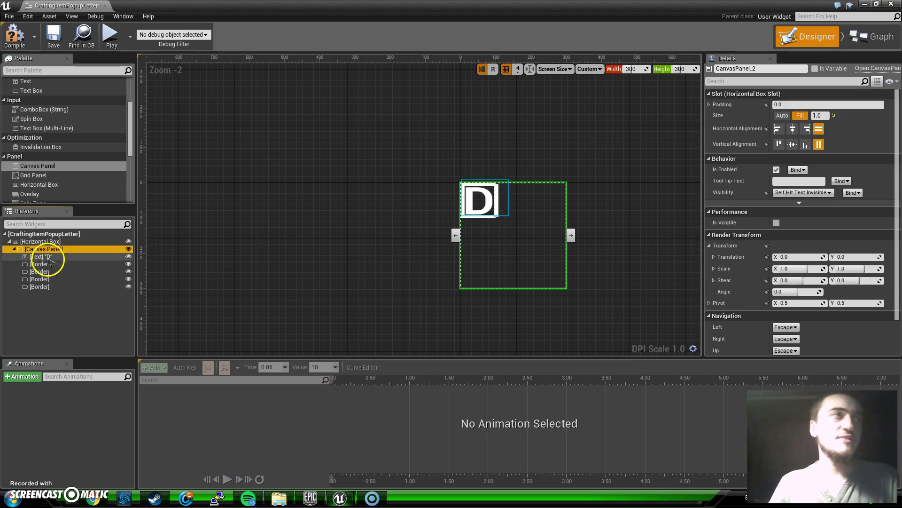
left_click(493, 217)
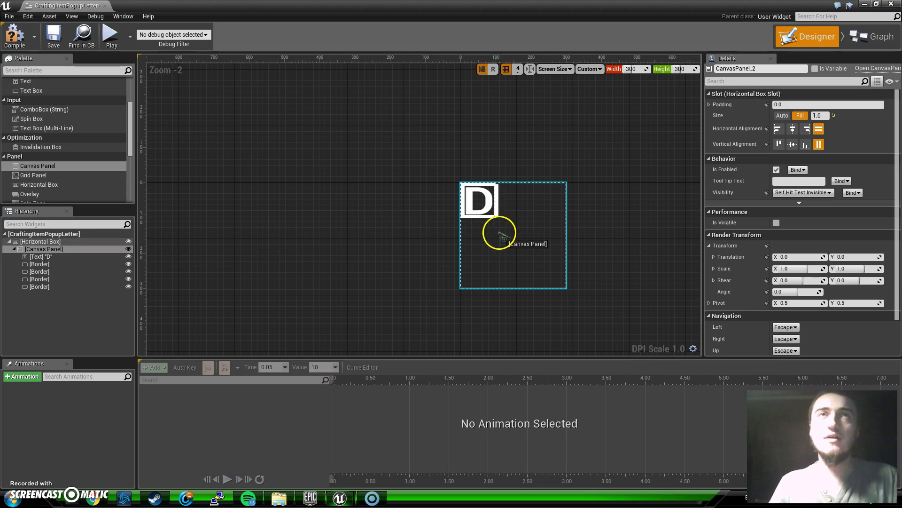
- Select the D text block and all four Borders and move them together towards the centre of the Canvas Panel
left_click(43, 257)
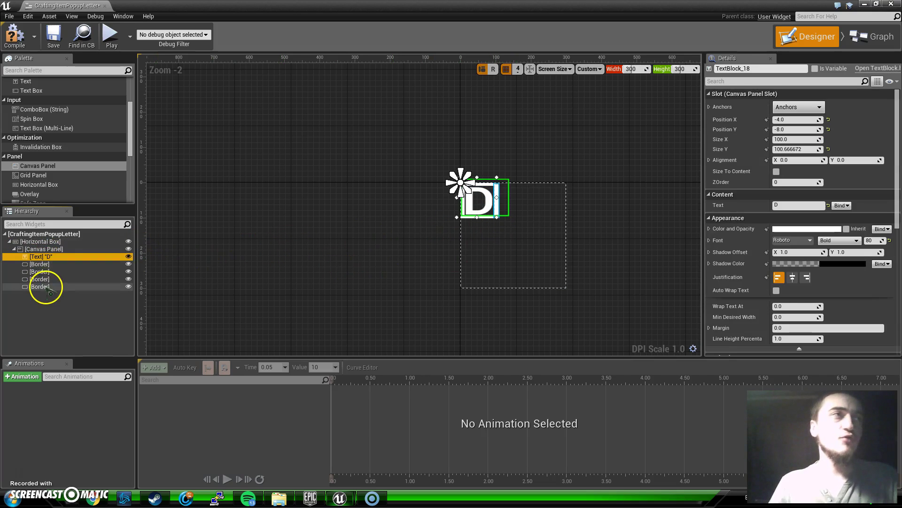
left_click(43, 287, "shift")
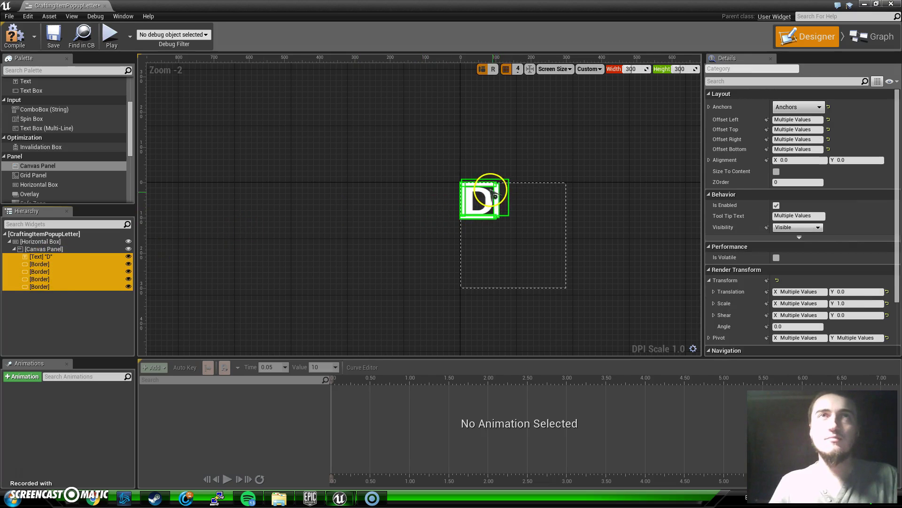
left_click_drag(495, 194, 519, 228)
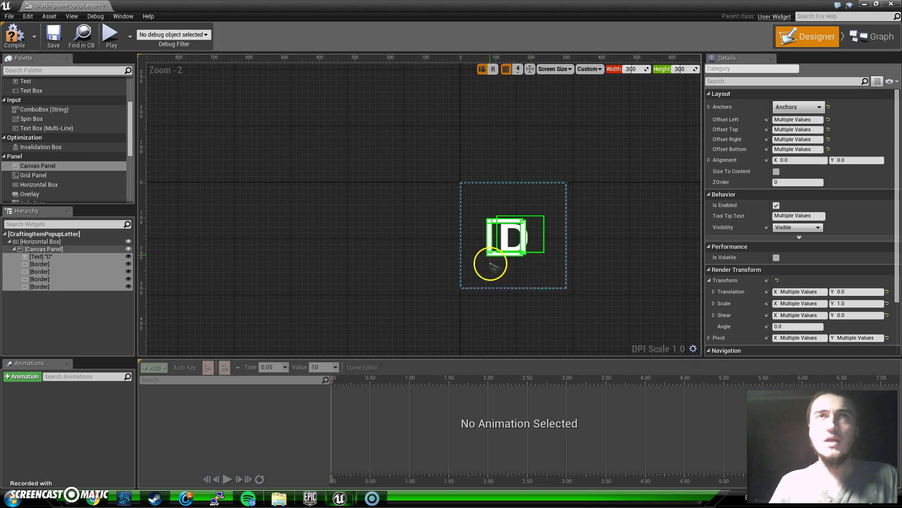
left_click(566, 327)
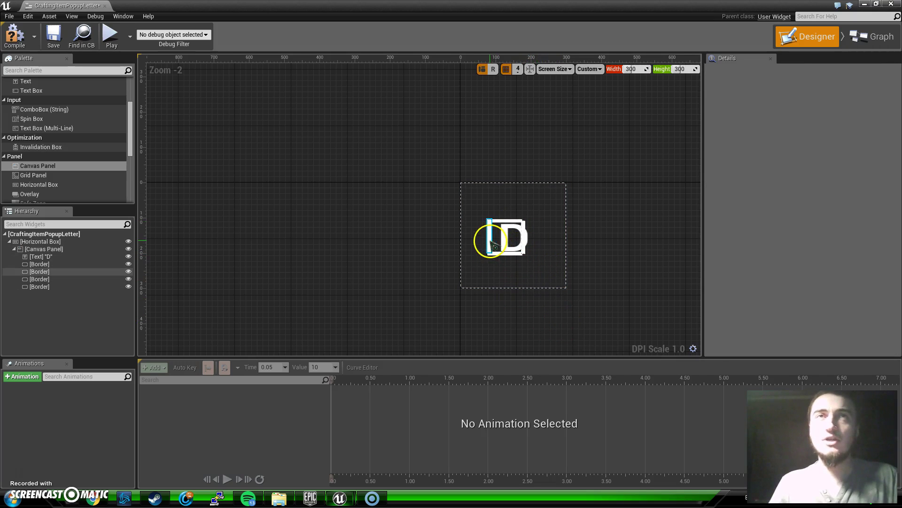
- Select the four Borders together and shift them sideways so that they frame the D
left_click(41, 263)
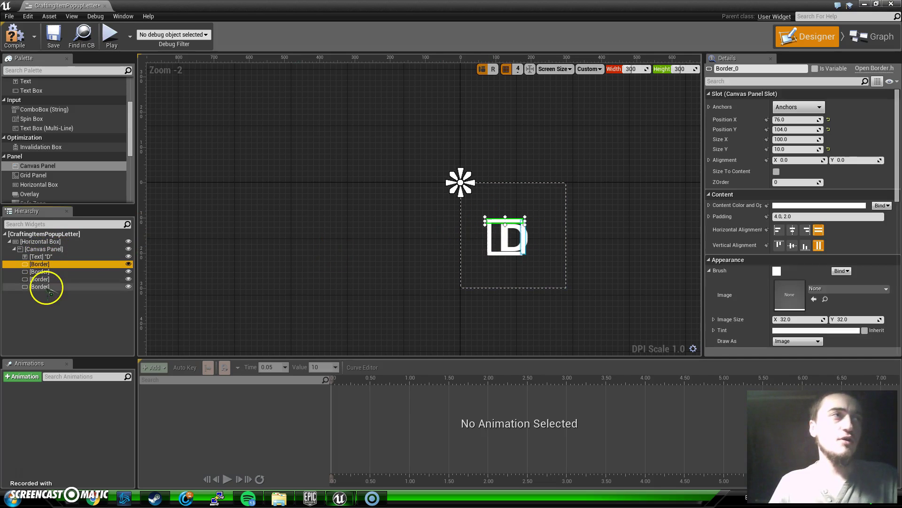
left_click(46, 287, "shift")
left_click_drag(497, 252, 508, 256)
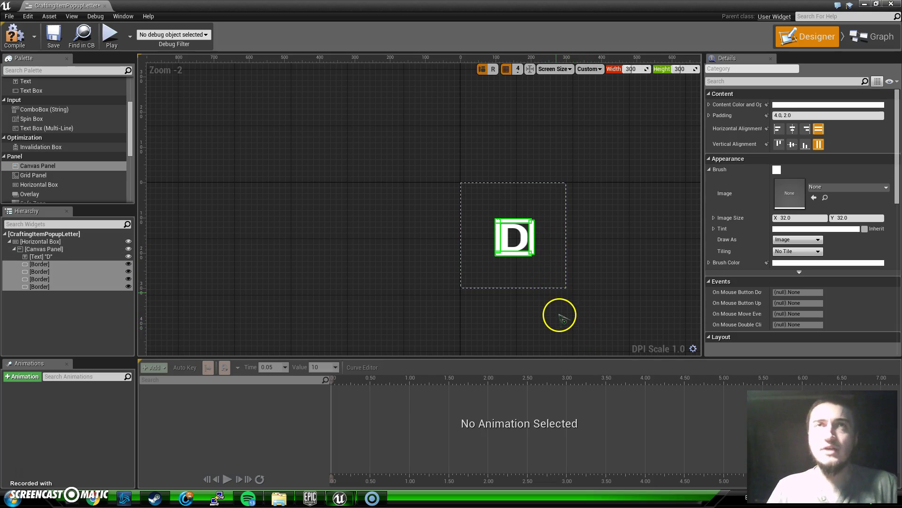
- Paste a second set of the four Borders into the Canvas Panel and select the pasted ones one by one
left_click(47, 249)
key("ctrl+v")
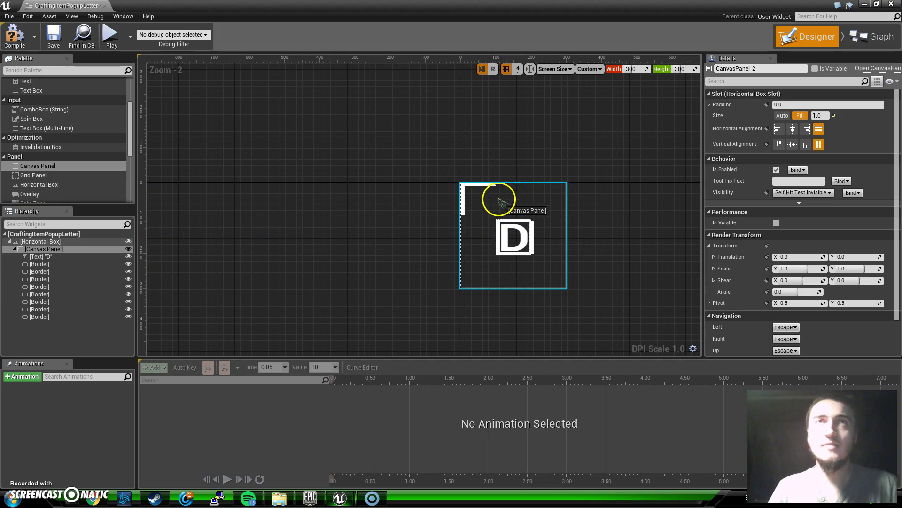
left_click(55, 309)
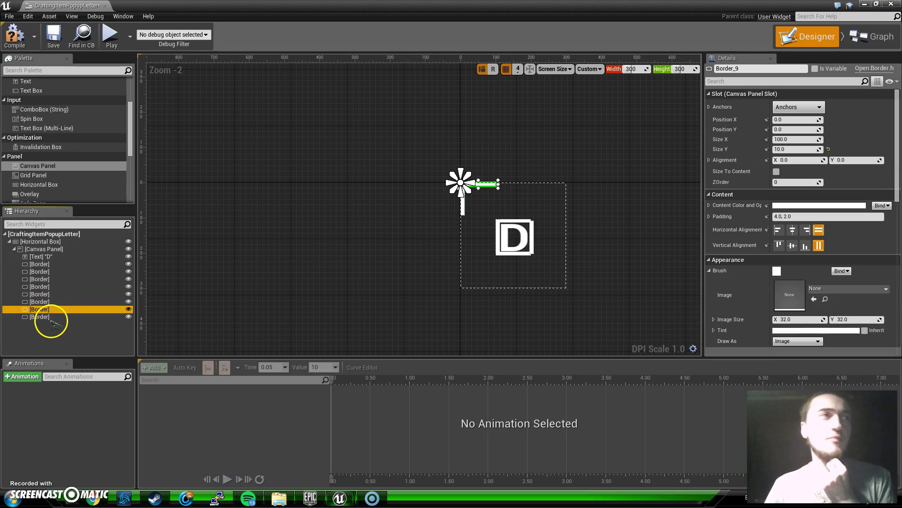
left_click(52, 324)
left_click(52, 316)
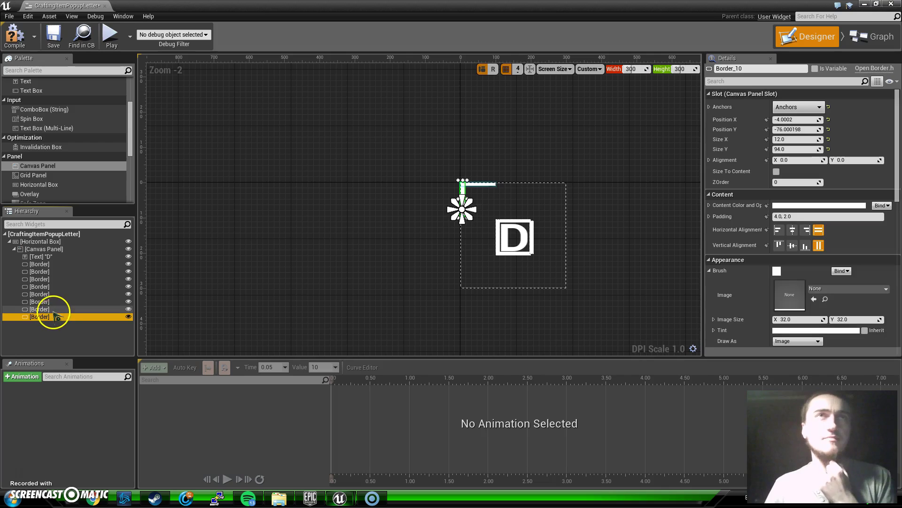
left_click(55, 302)
left_click(55, 294)
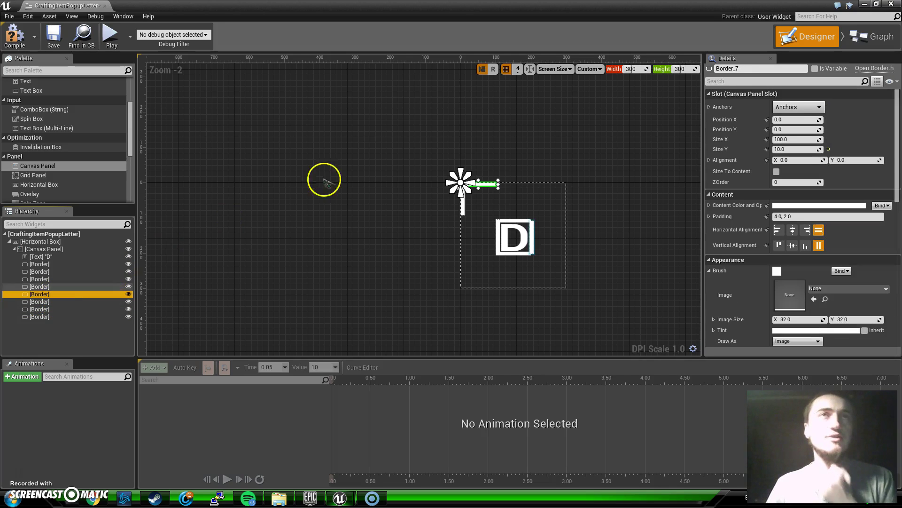
- Spread out the pasted Borders, placing a horizontal one above the small frame and a vertical one to its left
left_click_drag(480, 184, 521, 256)
left_click_drag(462, 200, 484, 185)
left_click(482, 184)
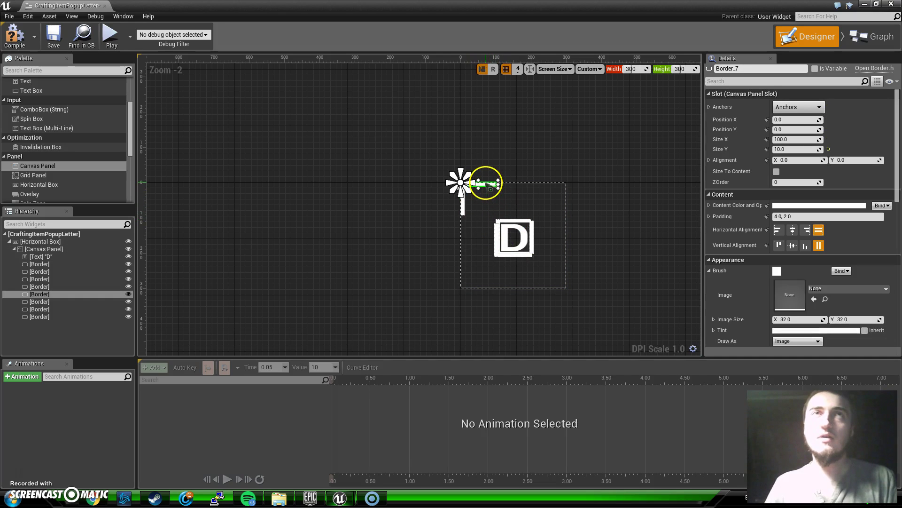
left_click_drag(487, 183, 525, 207)
left_click(463, 202)
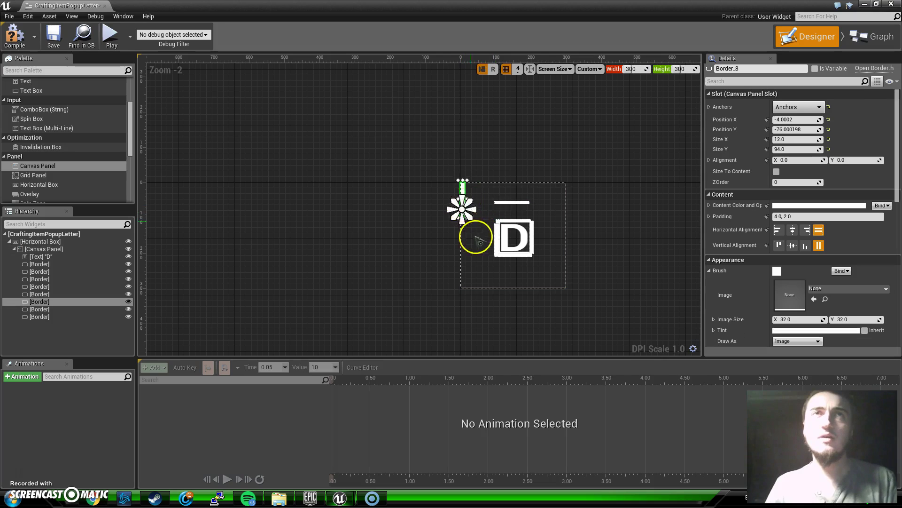
left_click_drag(465, 206, 481, 244)
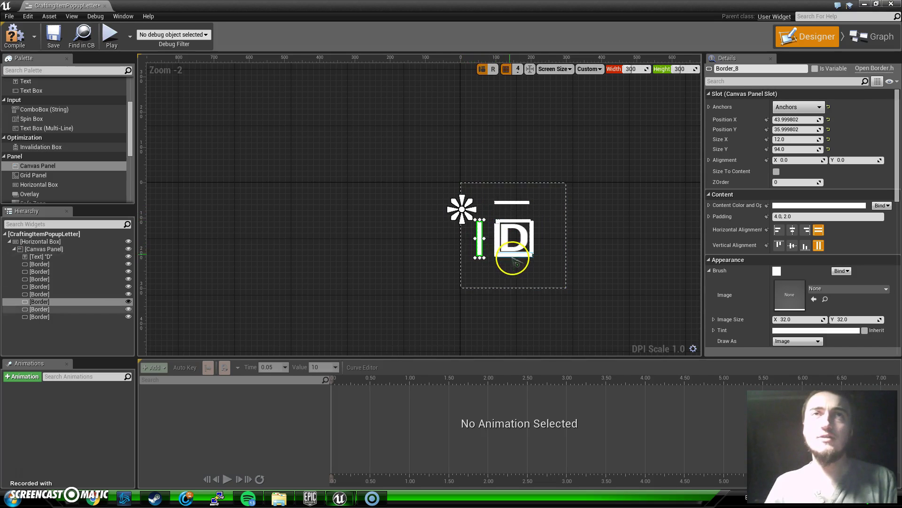
- Move the other pasted horizontal Border below the small frame, at Position Y 244, and the other vertical one to its right
left_click(513, 256)
left_click_drag(519, 268, 515, 277)
mouse_move(531, 233)
left_mouse_down()
mouse_move(541, 241)
mouse_move(532, 226)
mouse_move(559, 232)
mouse_move(549, 235)
left_mouse_up()
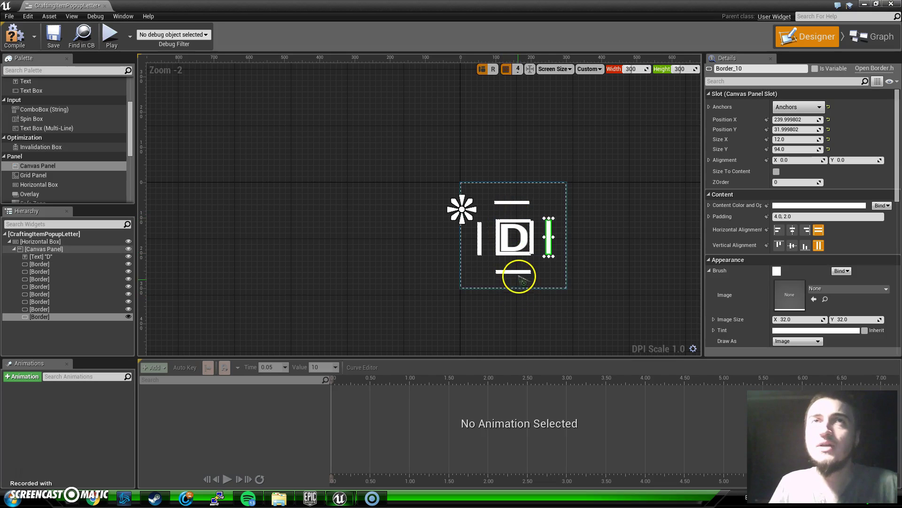
left_click(523, 273)
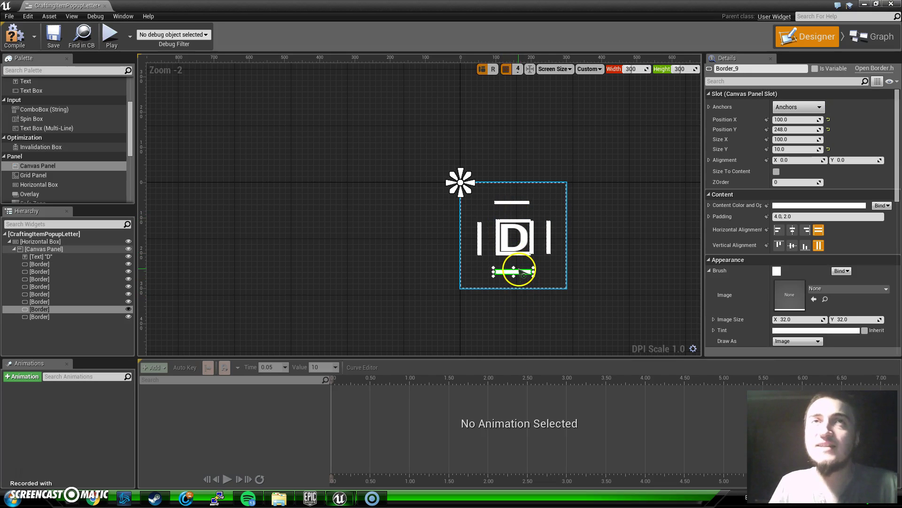
left_click_drag(524, 273, 524, 274)
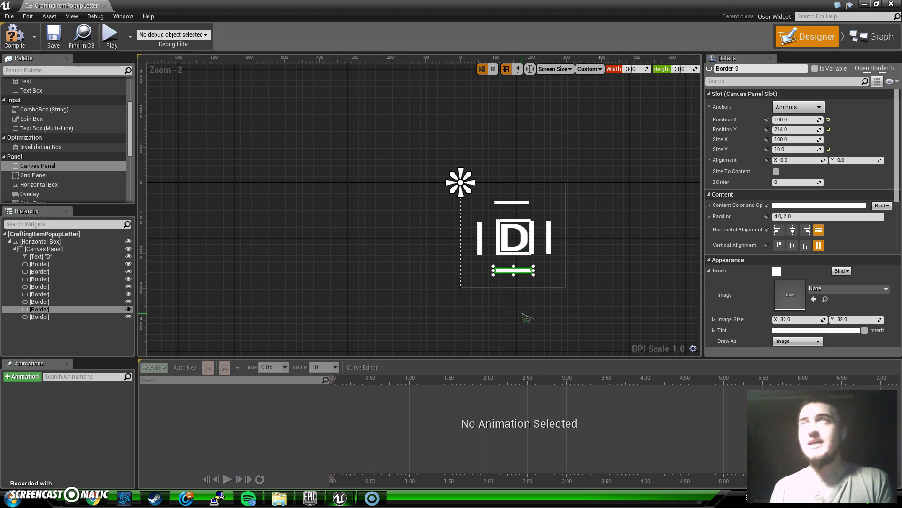
- Stretch the right outer Border to about 169 high and the top outer Border to about 205 wide
left_click(549, 239)
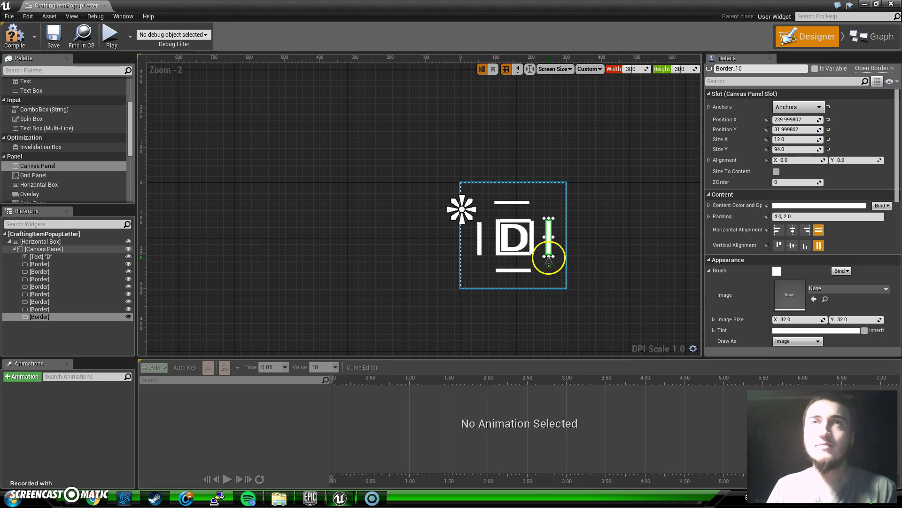
left_click_drag(549, 257, 548, 265)
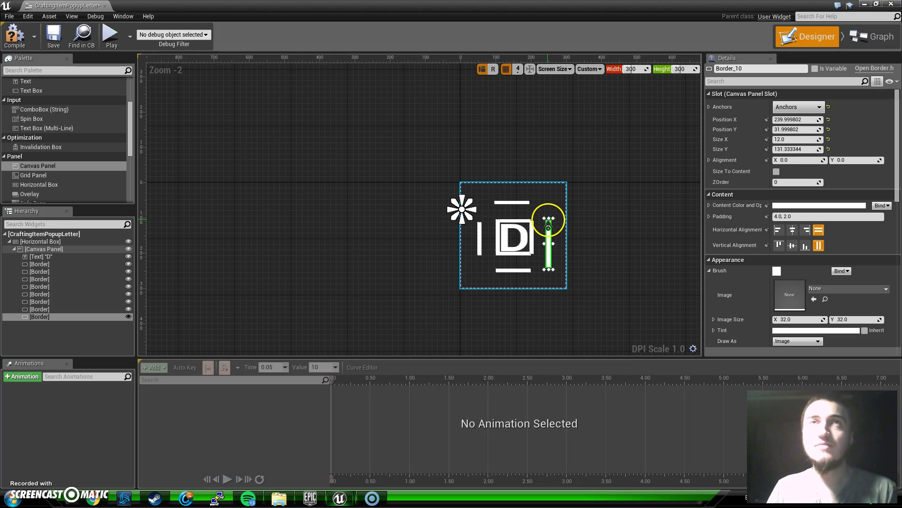
left_click_drag(549, 218, 550, 206)
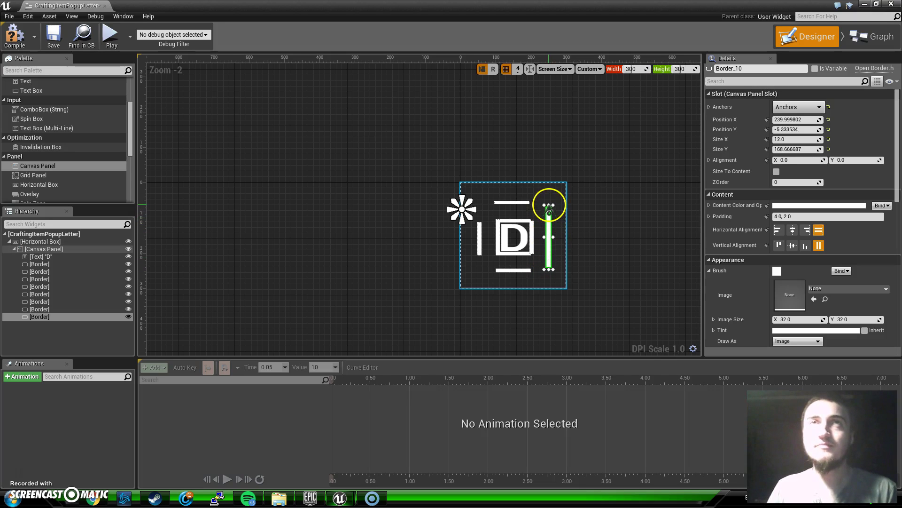
left_click(506, 202)
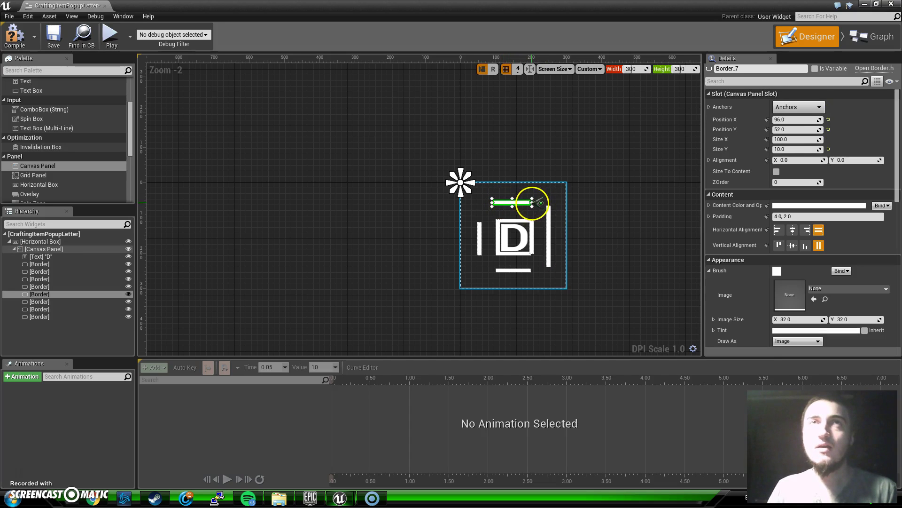
left_click_drag(532, 203, 551, 202)
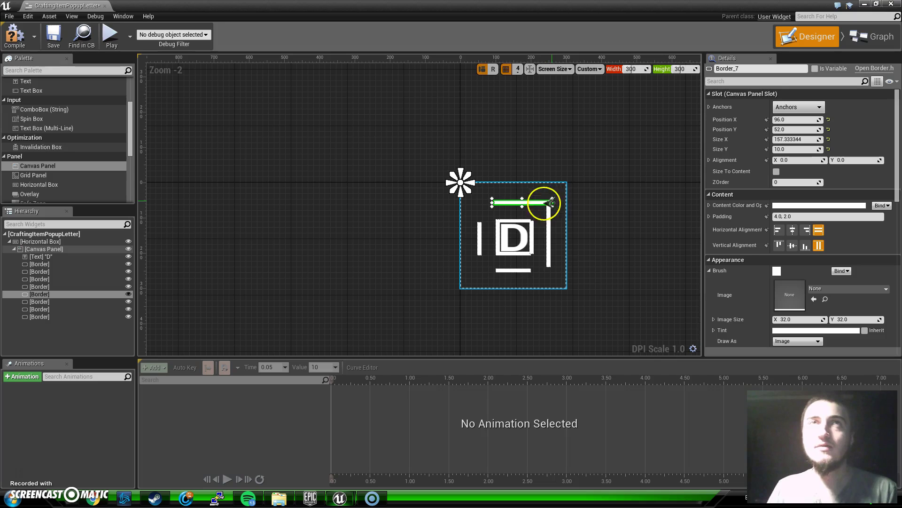
left_click_drag(493, 203, 479, 203)
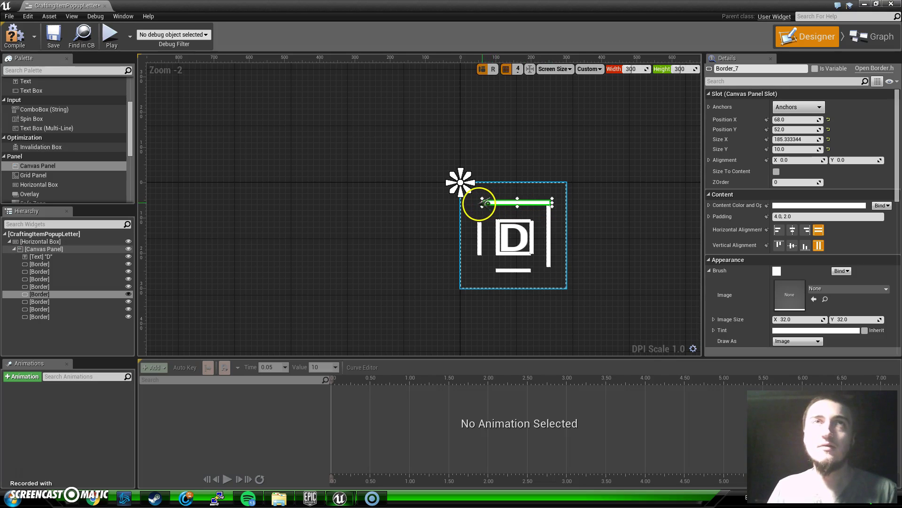
- Stretch the left outer Border to about 187 high and the bottom outer Border to about 193 wide, closing the outer frame
left_click(479, 233)
left_click_drag(480, 219, 482, 203)
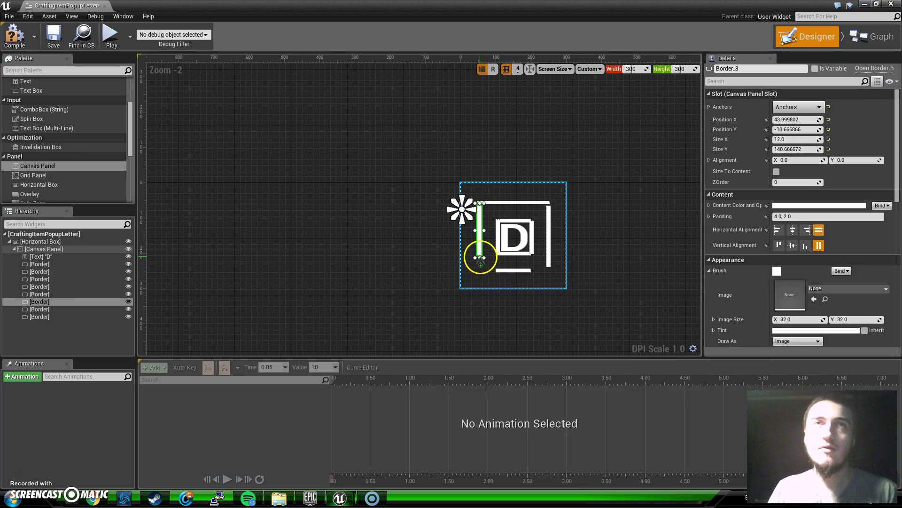
left_click_drag(480, 257, 480, 274)
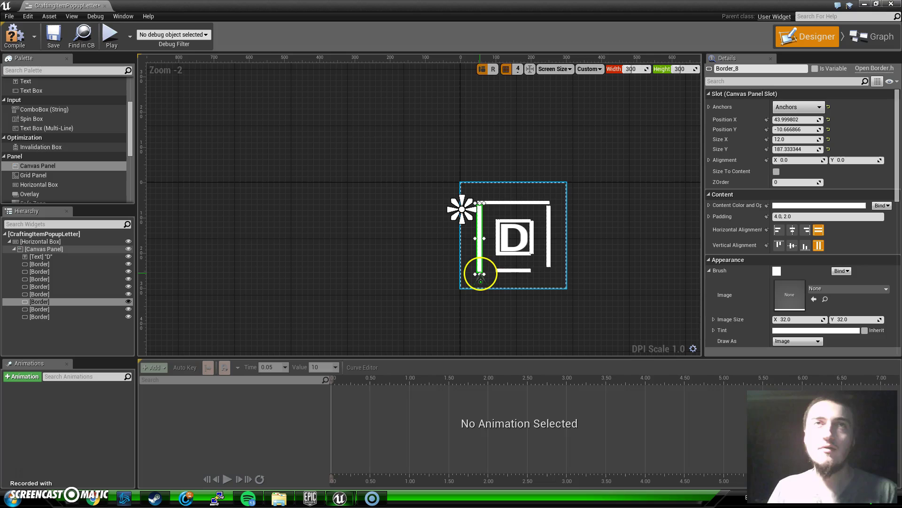
left_click(510, 270)
left_click_drag(494, 270, 485, 270)
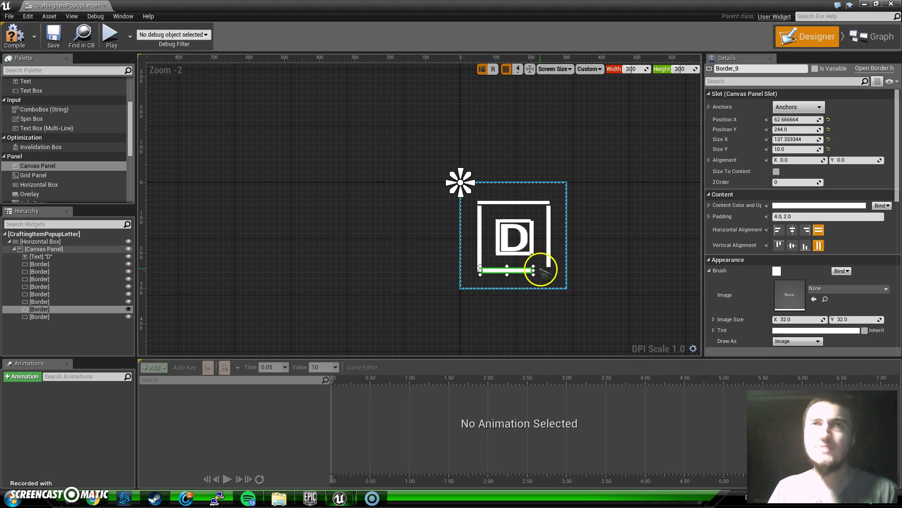
left_click_drag(532, 270, 549, 270)
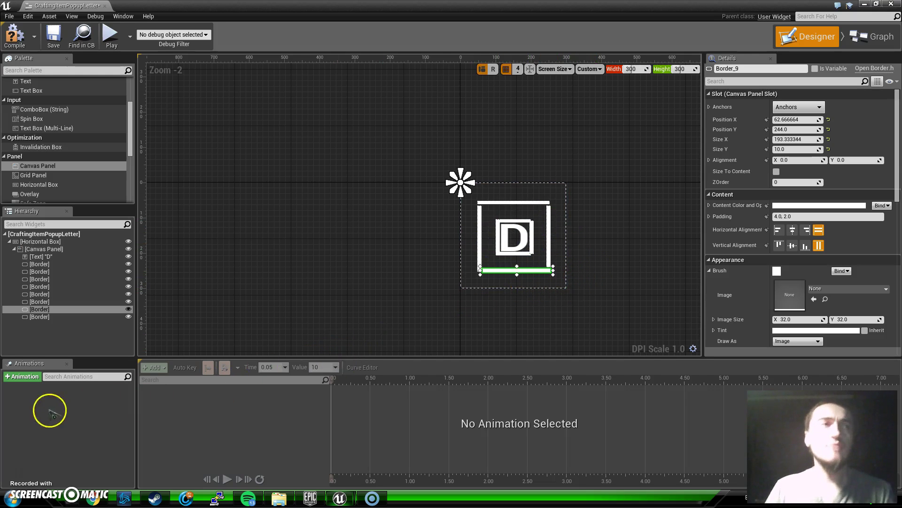
- Create a widget animation named Shrink and open it in the timeline
left_click(26, 377)
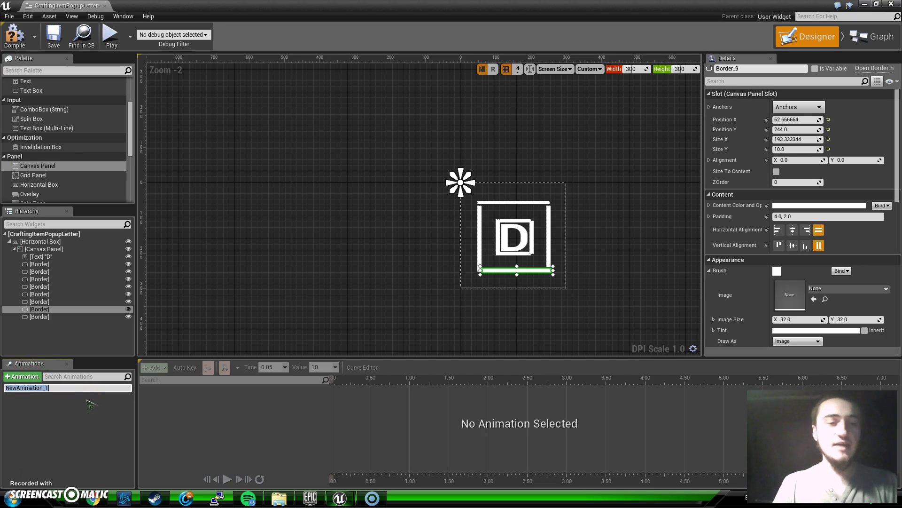
key("Return")
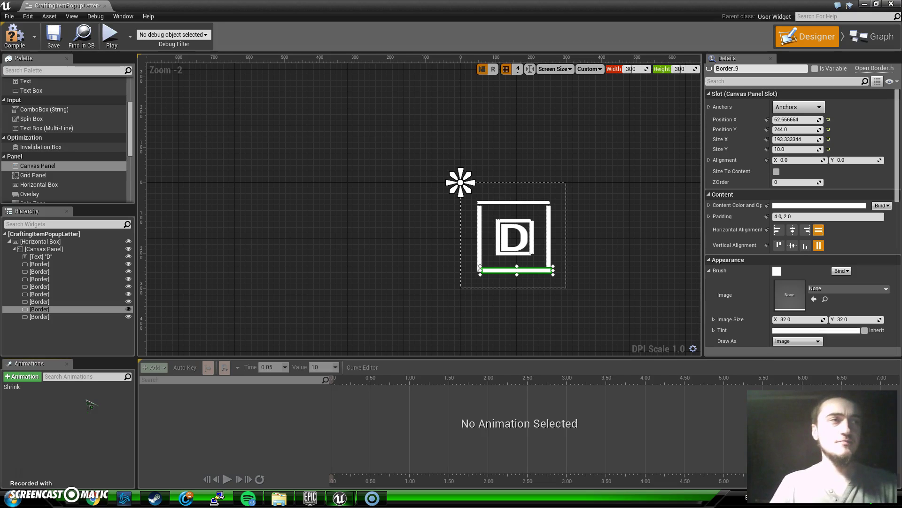
left_click(57, 386)
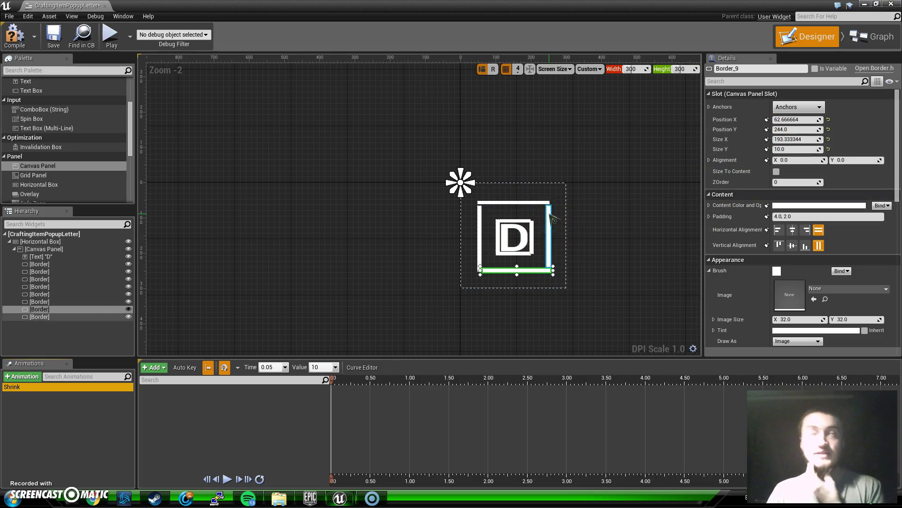
- Add keyframes for the bottom outer Border's position and size to the Shrink animation and select its tracks
left_click(531, 241)
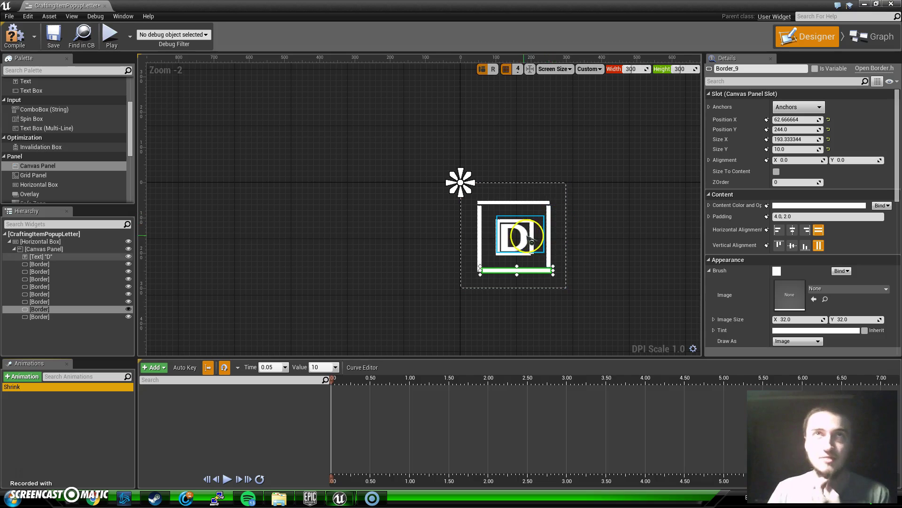
left_click(767, 119)
left_click(766, 129)
left_click(767, 139)
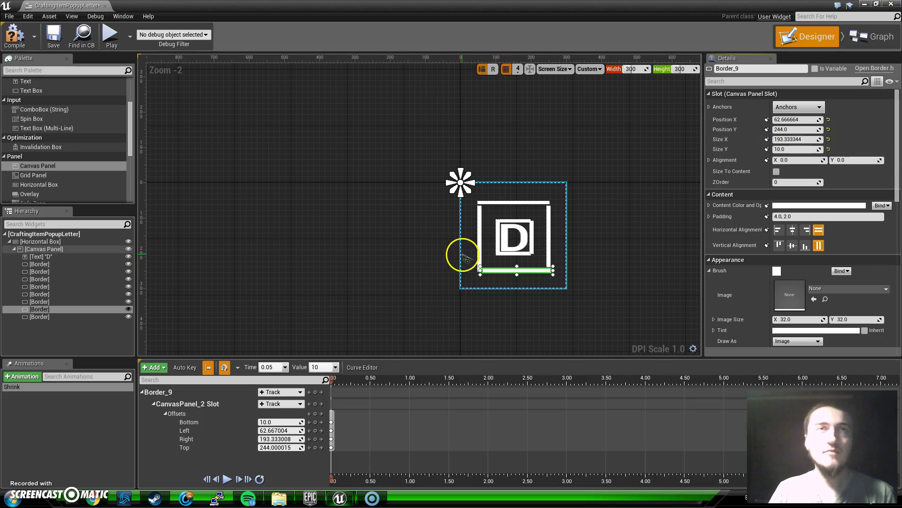
left_click(203, 403)
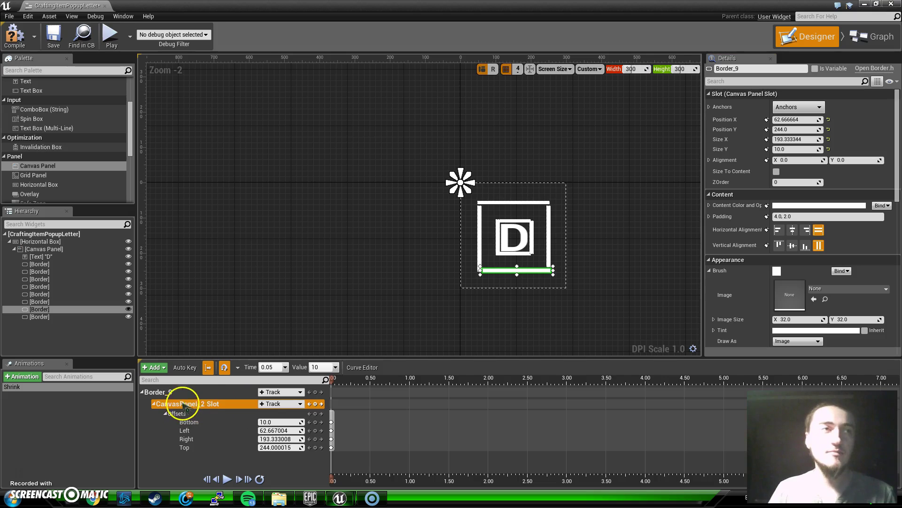
left_click(196, 393)
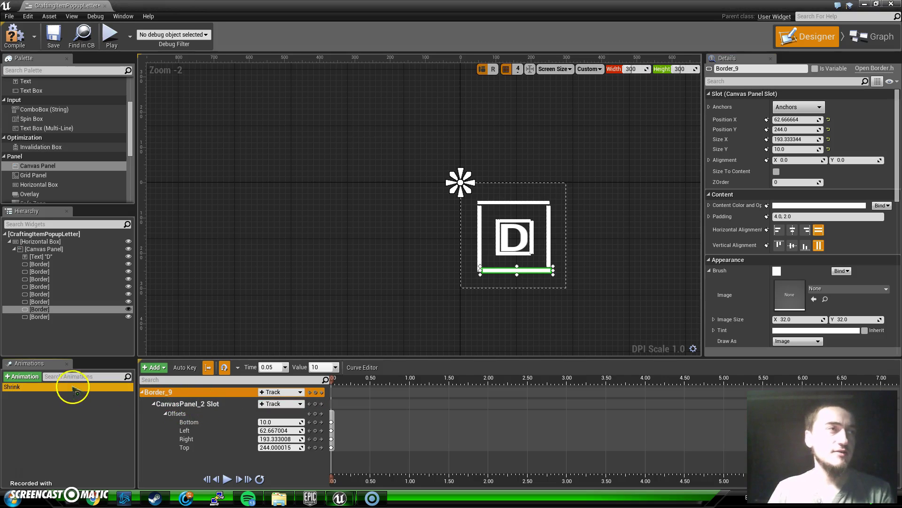
- Replace the keyed animation with a new, empty animation also named Shrink
left_click(21, 377)
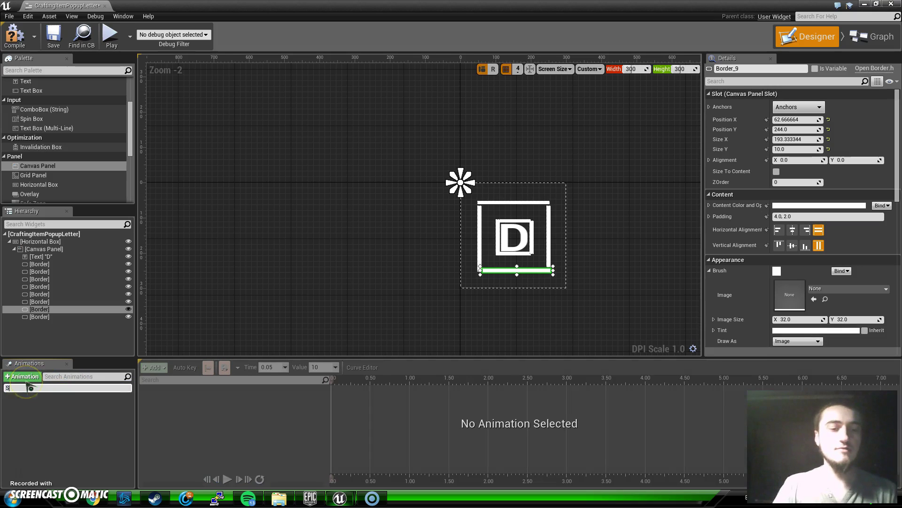
type("Shrink")
key("Return")
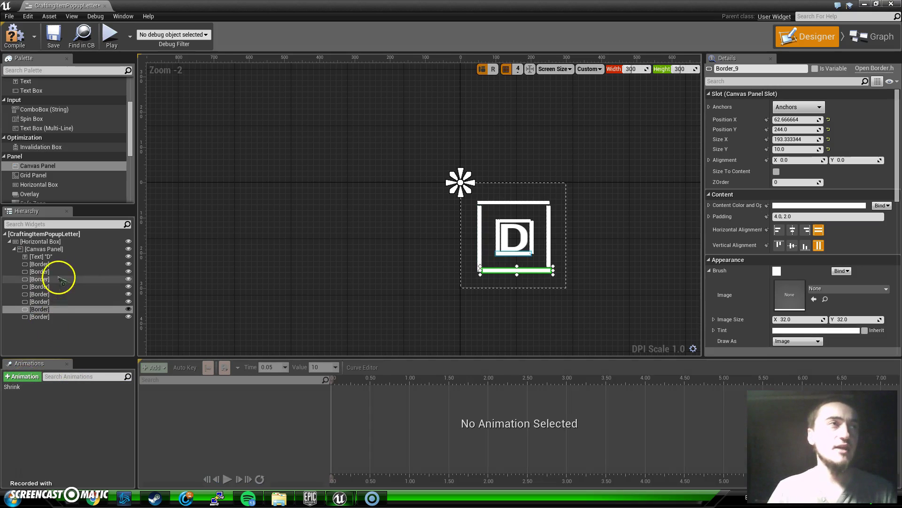
- Select the four outer Borders together and look through their shared properties
left_click(480, 236, "ctrl")
left_click(503, 203, "ctrl")
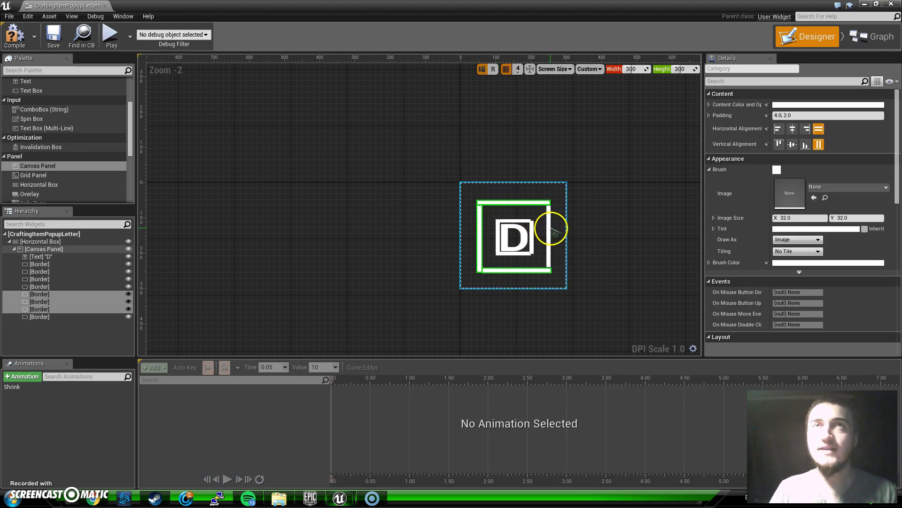
left_click(550, 230, "ctrl")
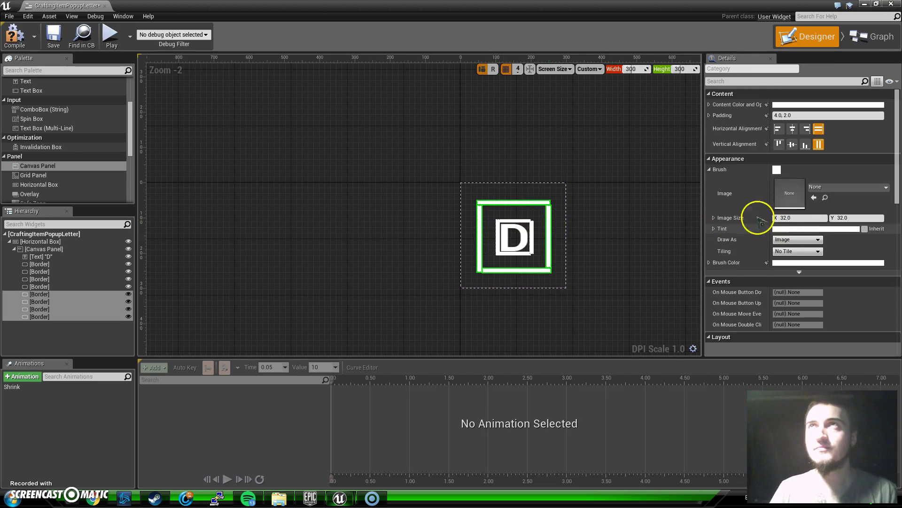
scroll(761, 206, "down", 10)
scroll(762, 210, "down", 2)
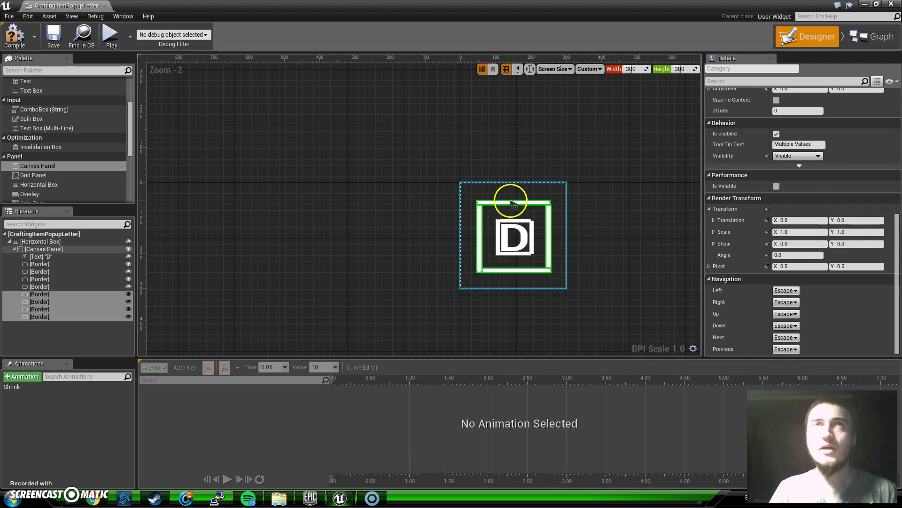
- Open the Shrink animation and add keyframes at 0.00 for the top outer Border's position and size
left_click(511, 204)
scroll(729, 167, "up", 2)
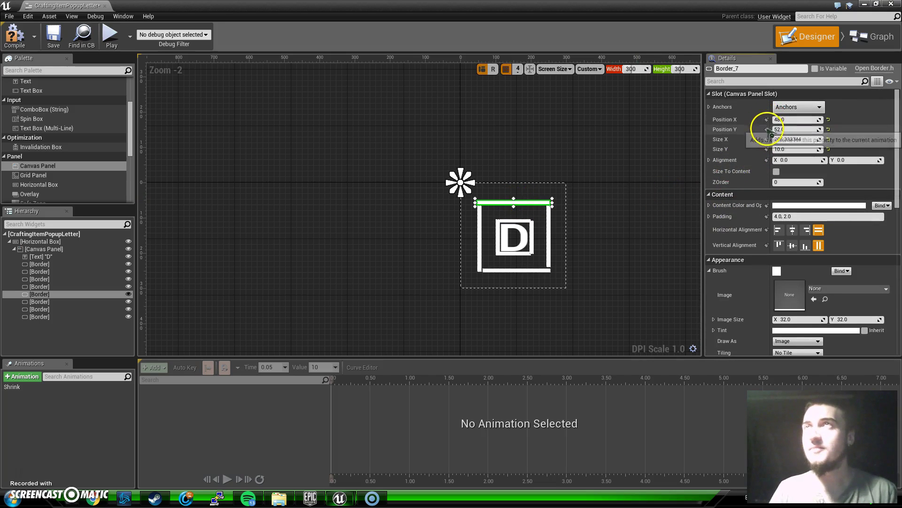
left_click(51, 386)
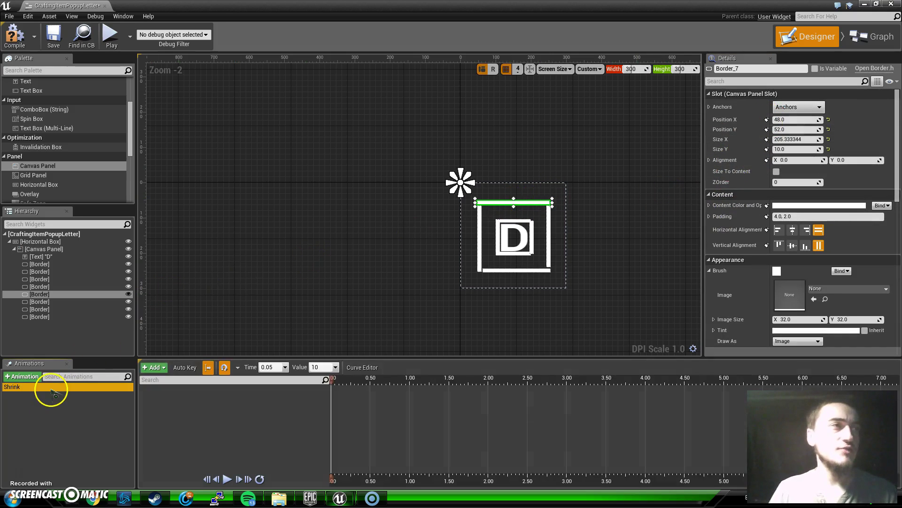
left_click(767, 119)
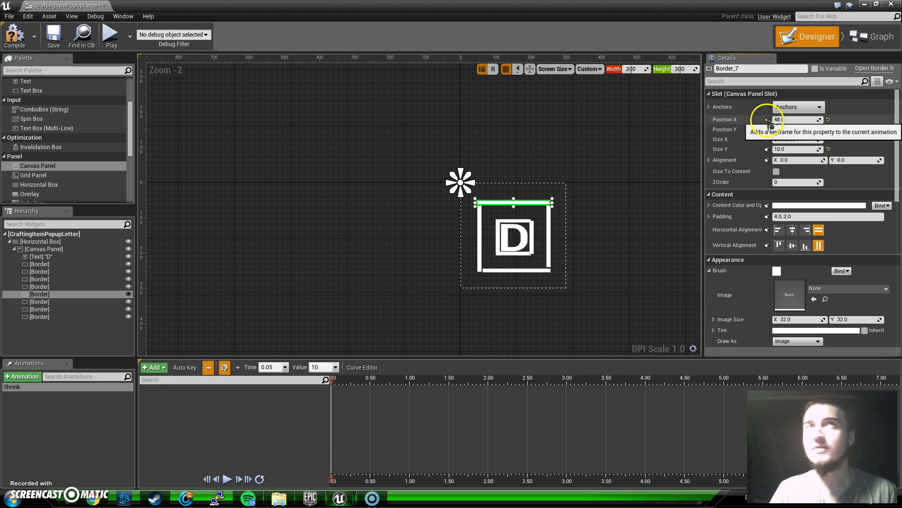
left_click(767, 140)
- Add position and size keyframes at 0.00 for the left and bottom outer Borders
left_click(478, 238)
left_click(767, 130)
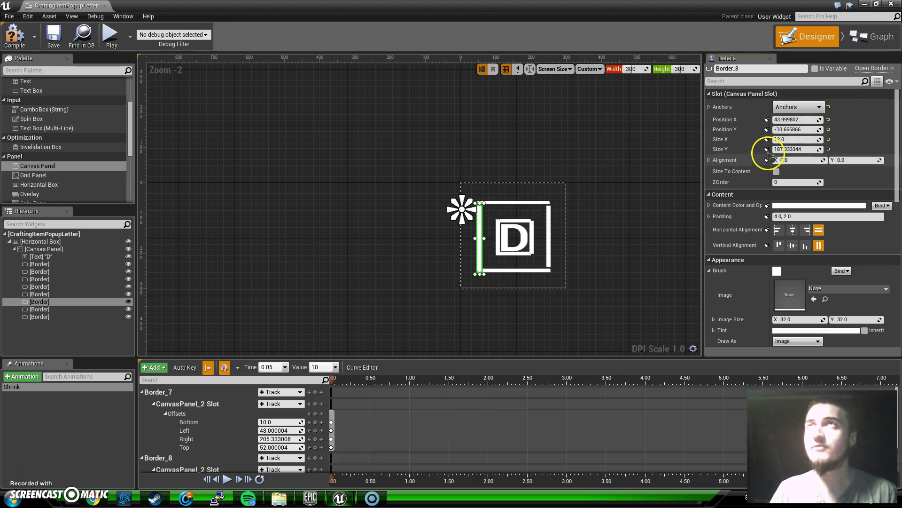
left_click(526, 270)
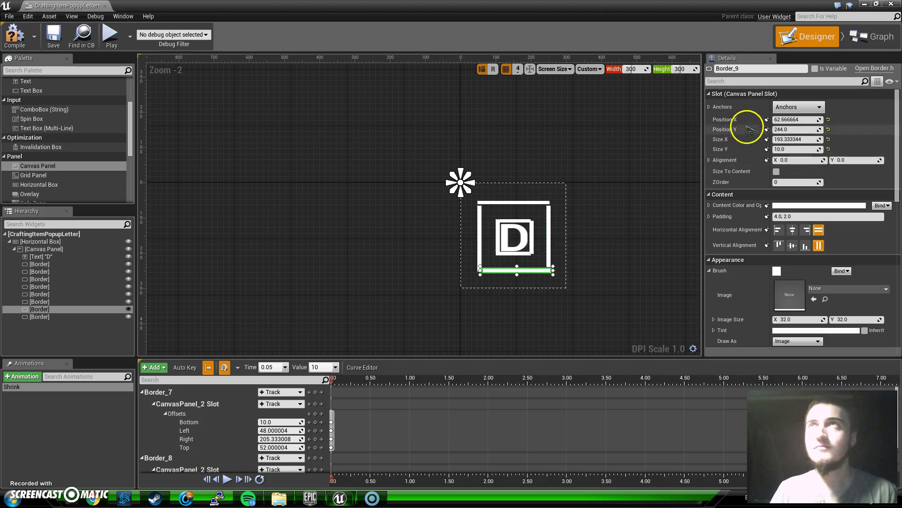
left_click(767, 149)
scroll(420, 456, "down", 5)
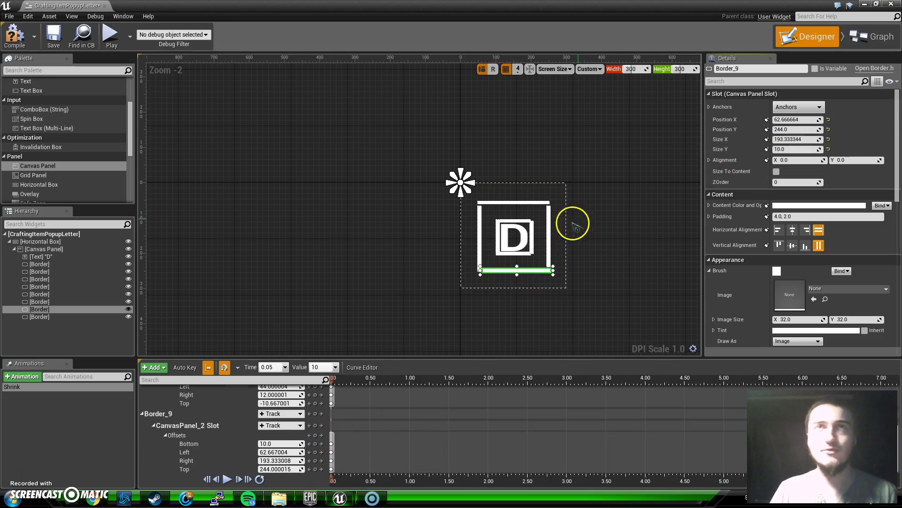
- Key the right outer Border's position and size at 0.00 in the Shrink animation
left_click(549, 231)
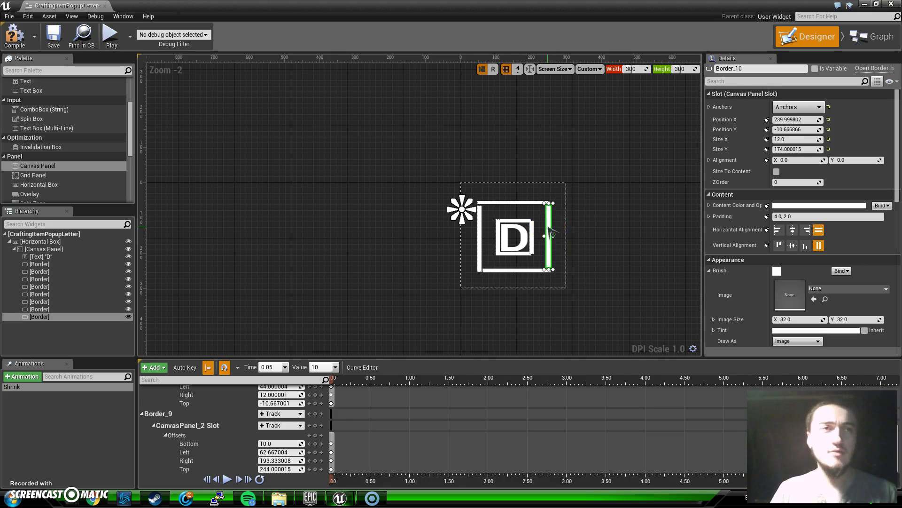
left_click(767, 119)
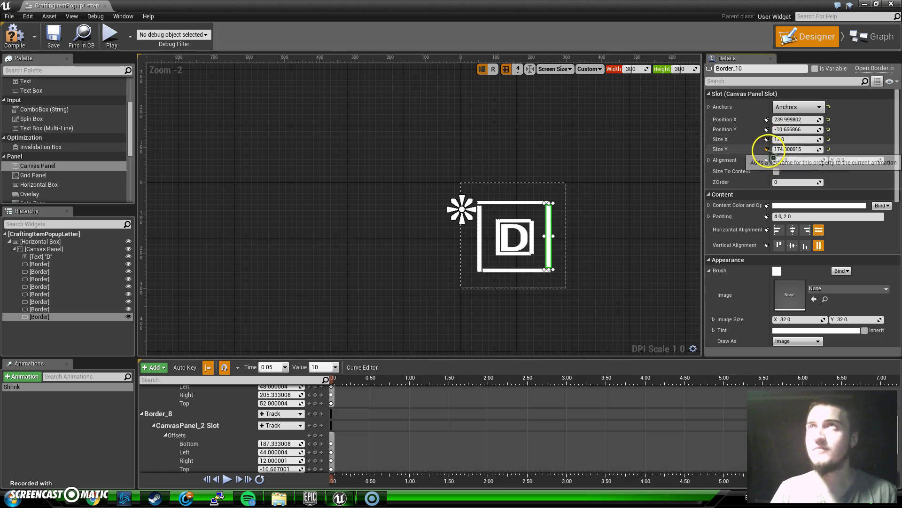
scroll(368, 449, "down", 3)
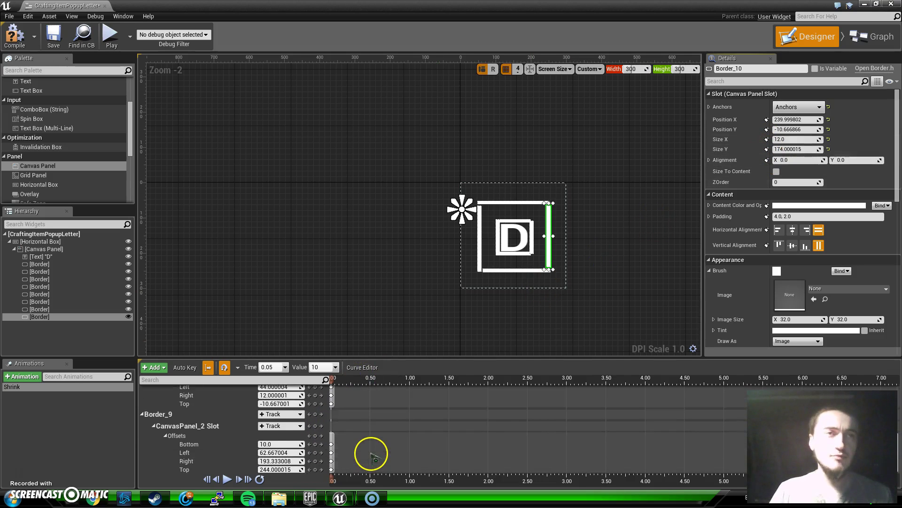
scroll(347, 428, "down", 3)
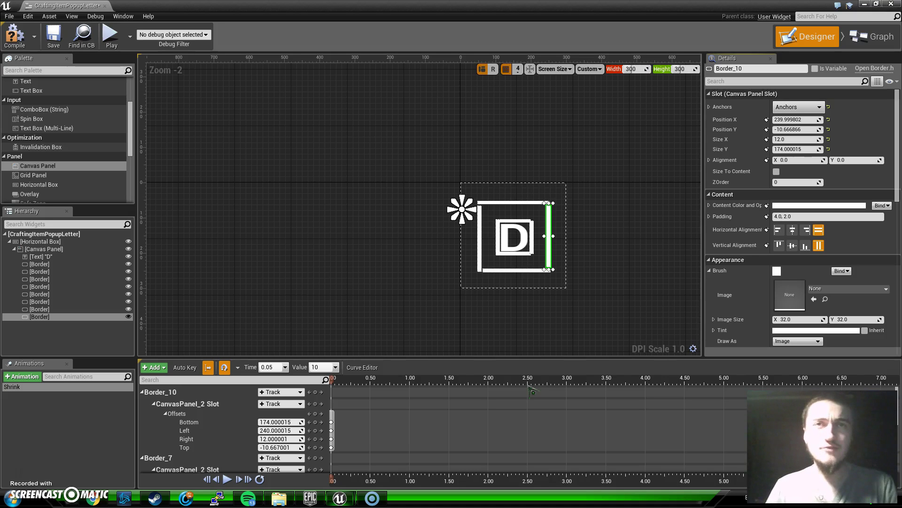
- Move the animation playhead to 2.50 and add keyframes there for the top outer Border's position and size
left_click_drag(530, 389, 331, 382)
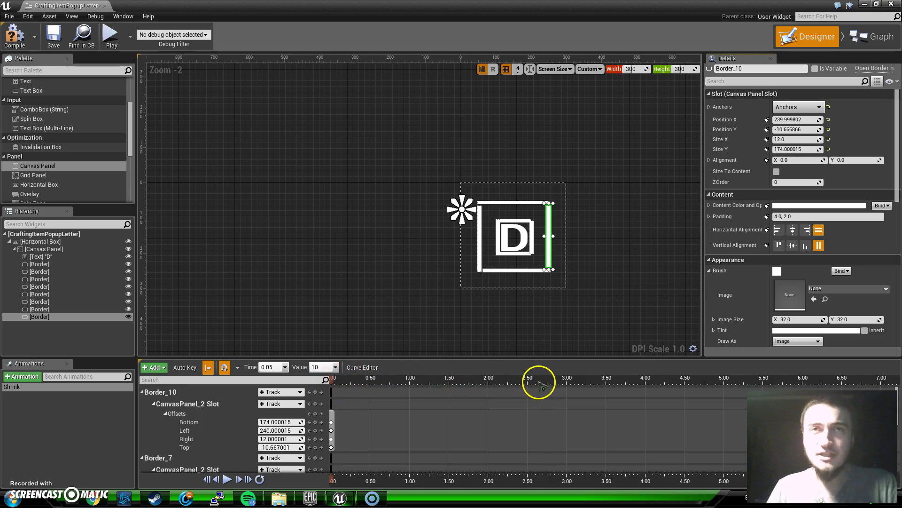
left_click(529, 382)
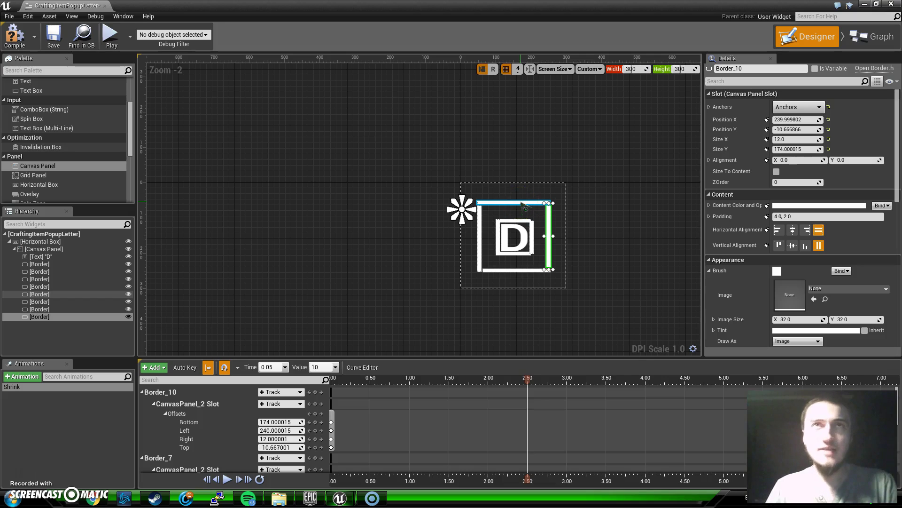
left_click(523, 204)
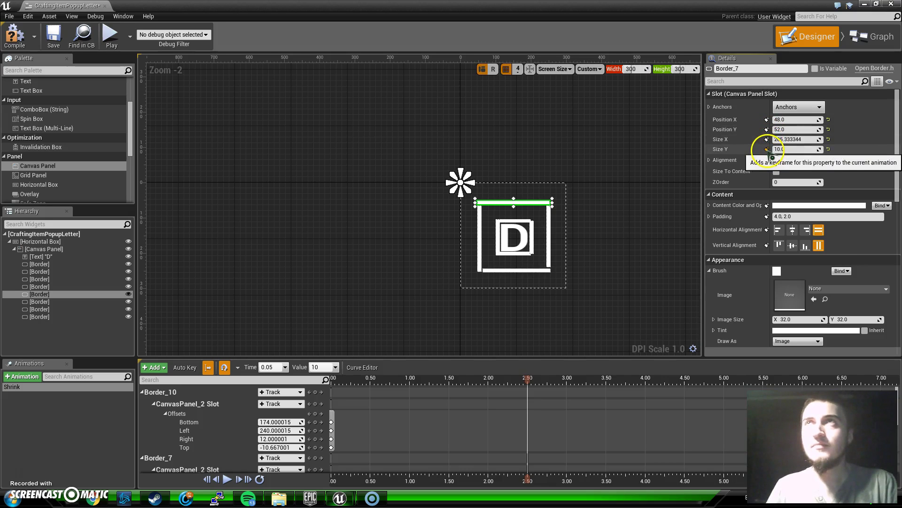
scroll(545, 437, "down", 2)
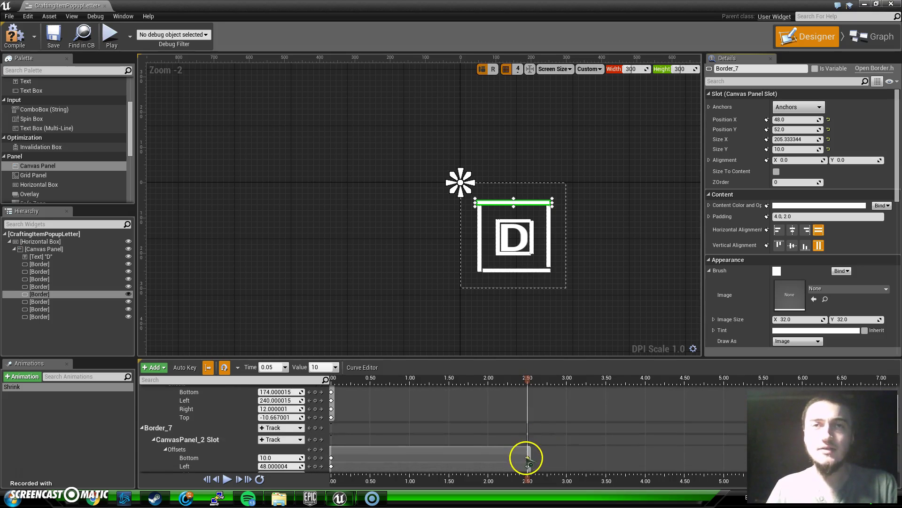
- Add position and size keyframes at 2.50 for the left, bottom and right outer Borders
left_click(480, 234)
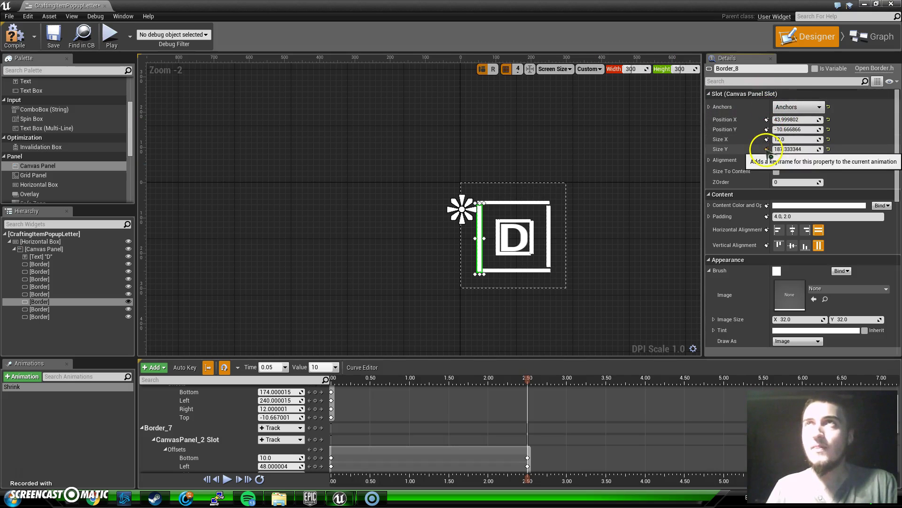
left_click(508, 270)
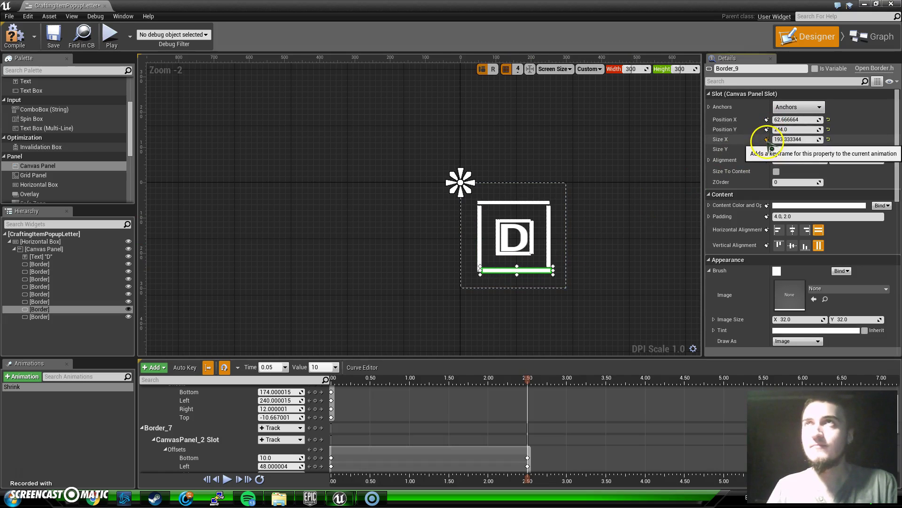
left_click(549, 236)
left_click(767, 120)
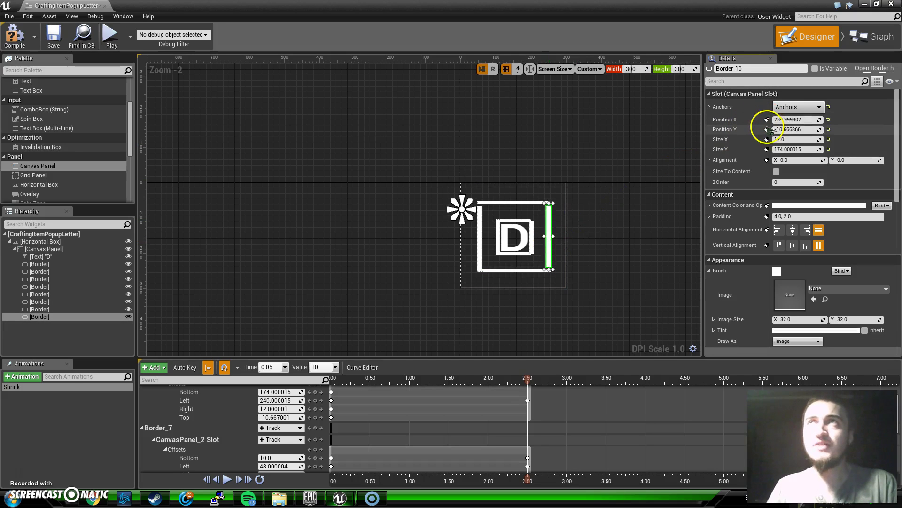
left_click(767, 130)
left_click(767, 139)
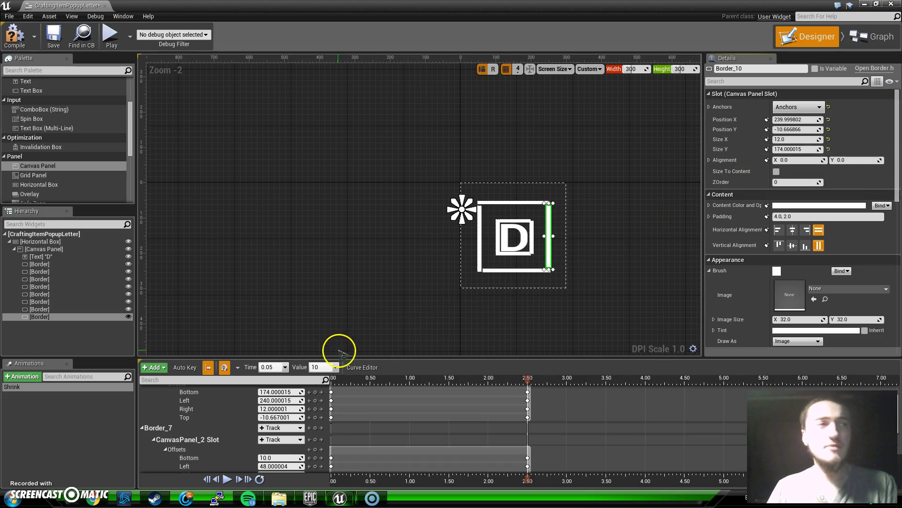
scroll(578, 402, "down", 3)
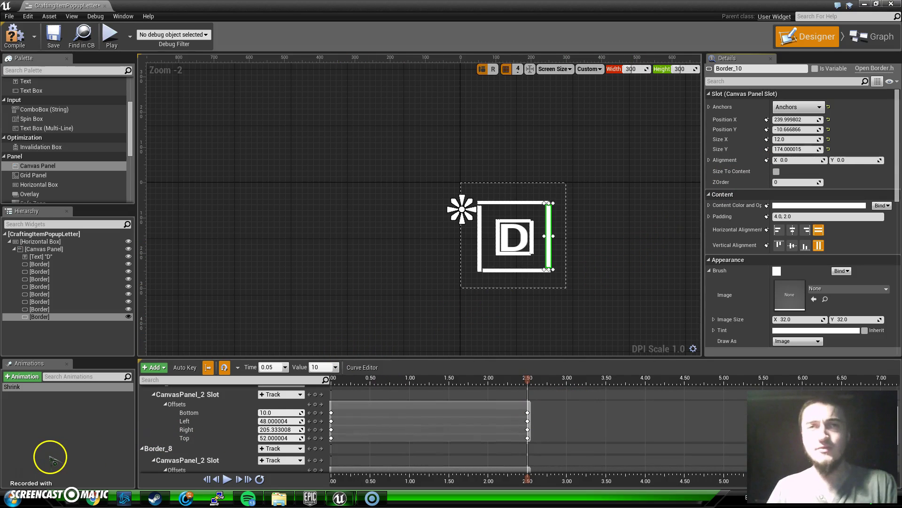